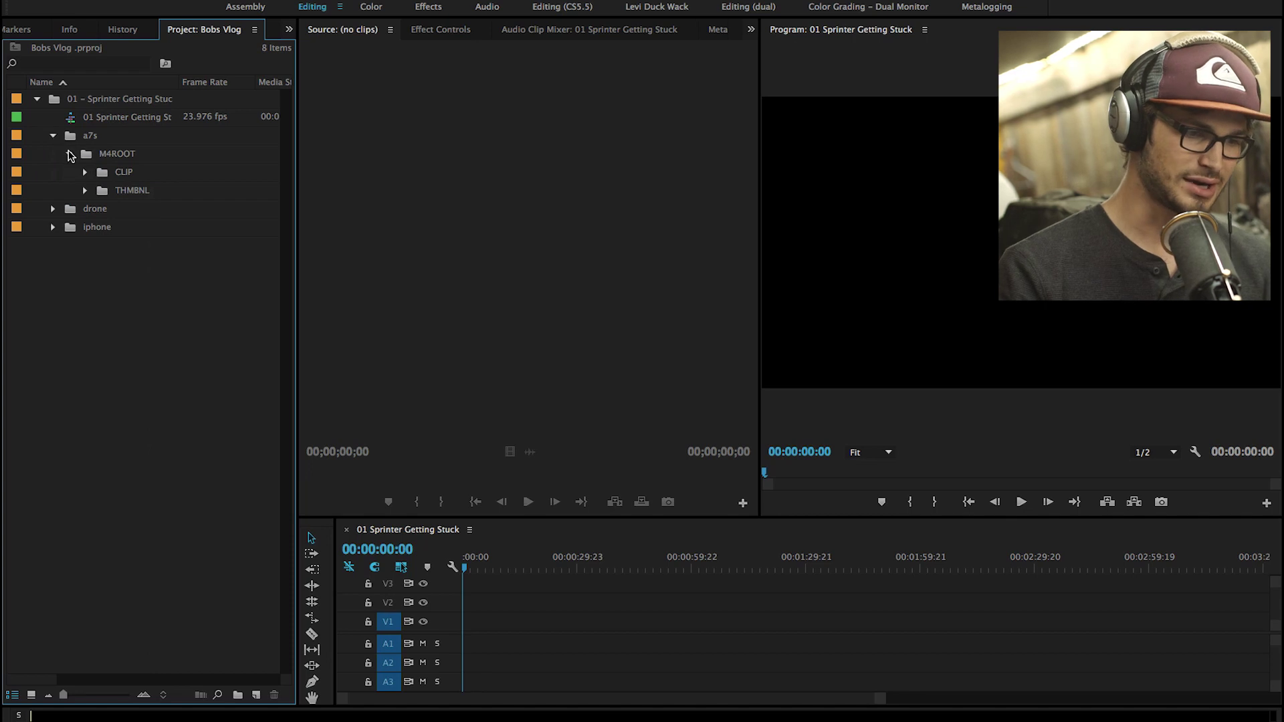
# - Expand the CLIP folder and load C0001.MP4 into the Source Monitor
pyautogui.click(85, 173)
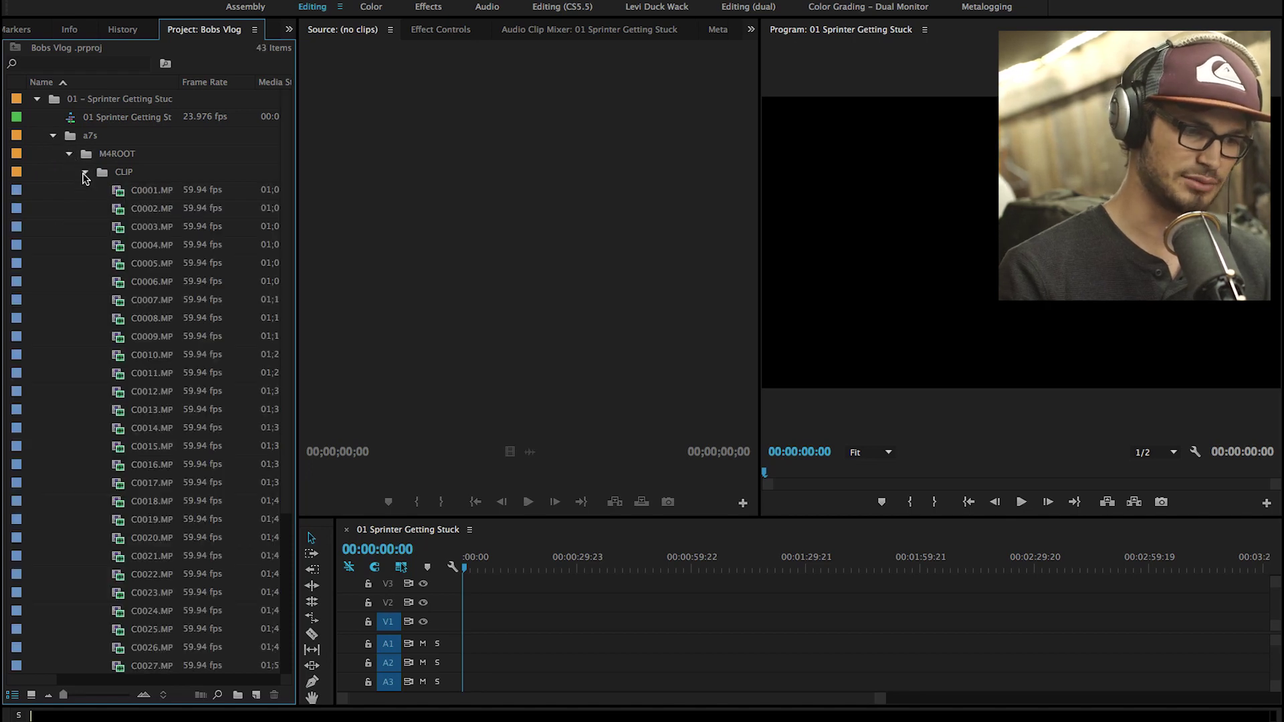
pyautogui.doubleClick(118, 192)
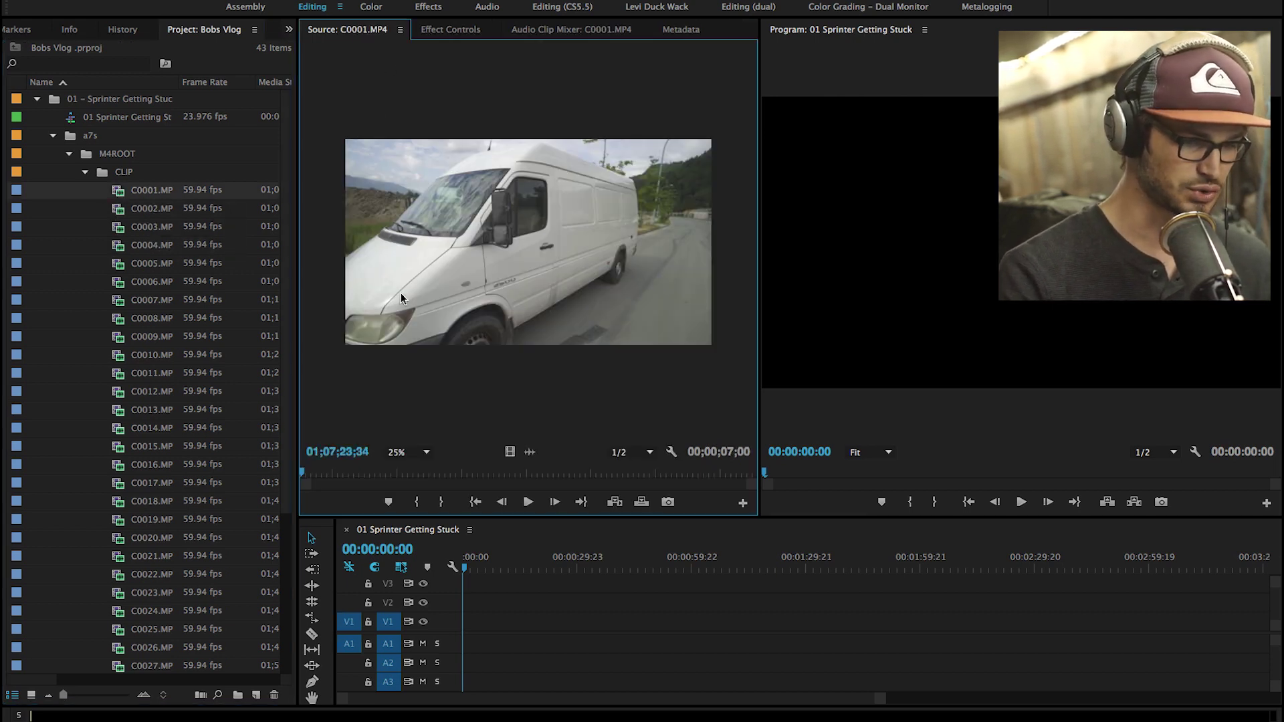
# - Mark a 2-second In/Out range on C0001.MP4 and overwrite it at the sequence start
pyautogui.press('space')
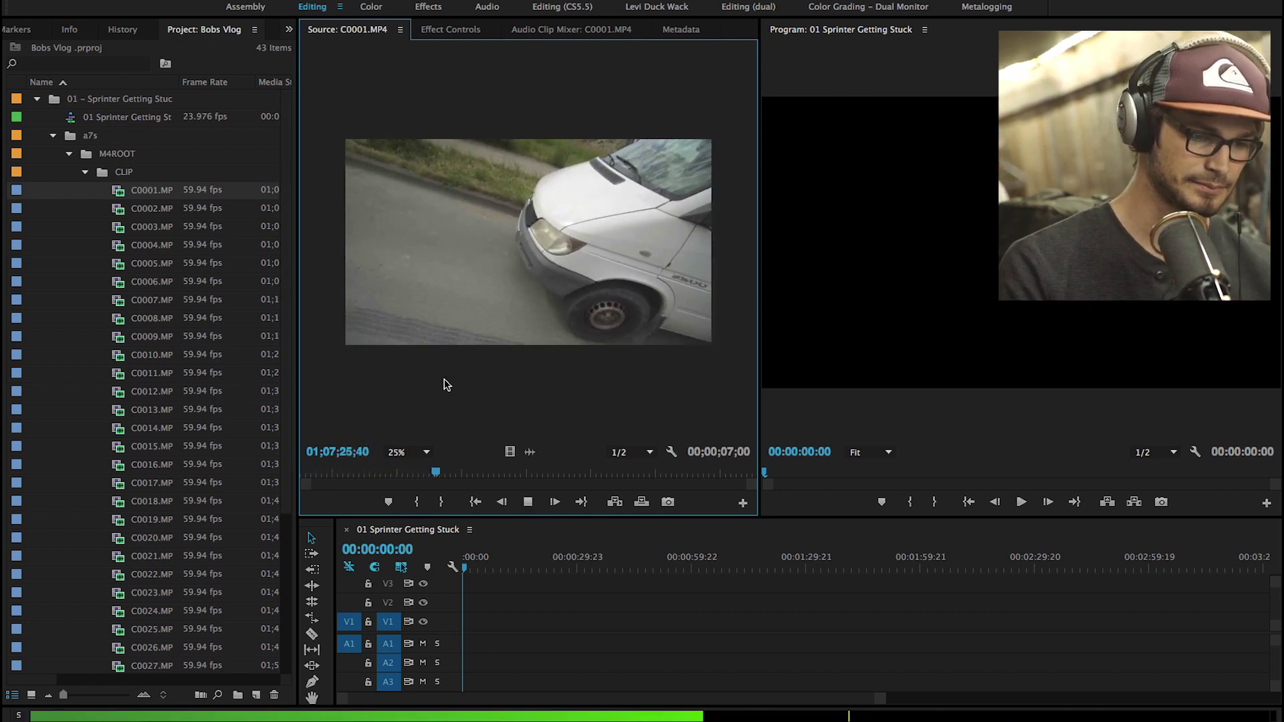
pyautogui.press('space')
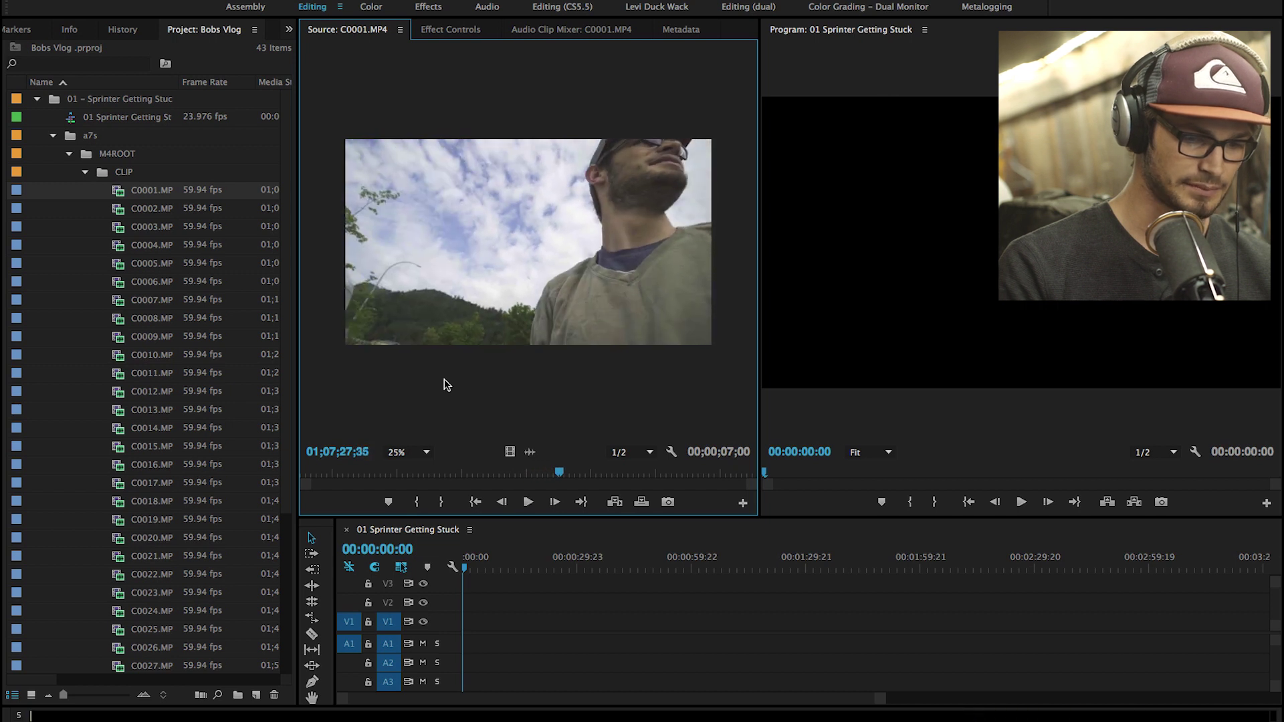
pyautogui.press('i')
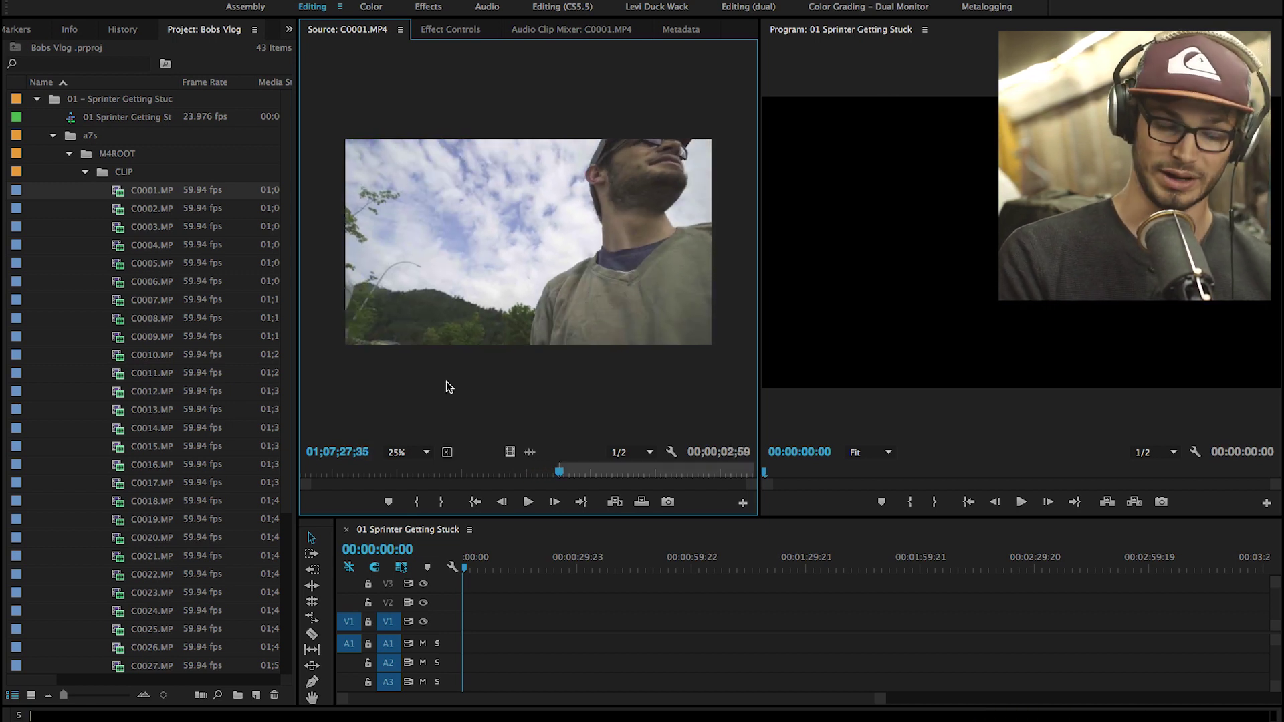
pyautogui.press('space')
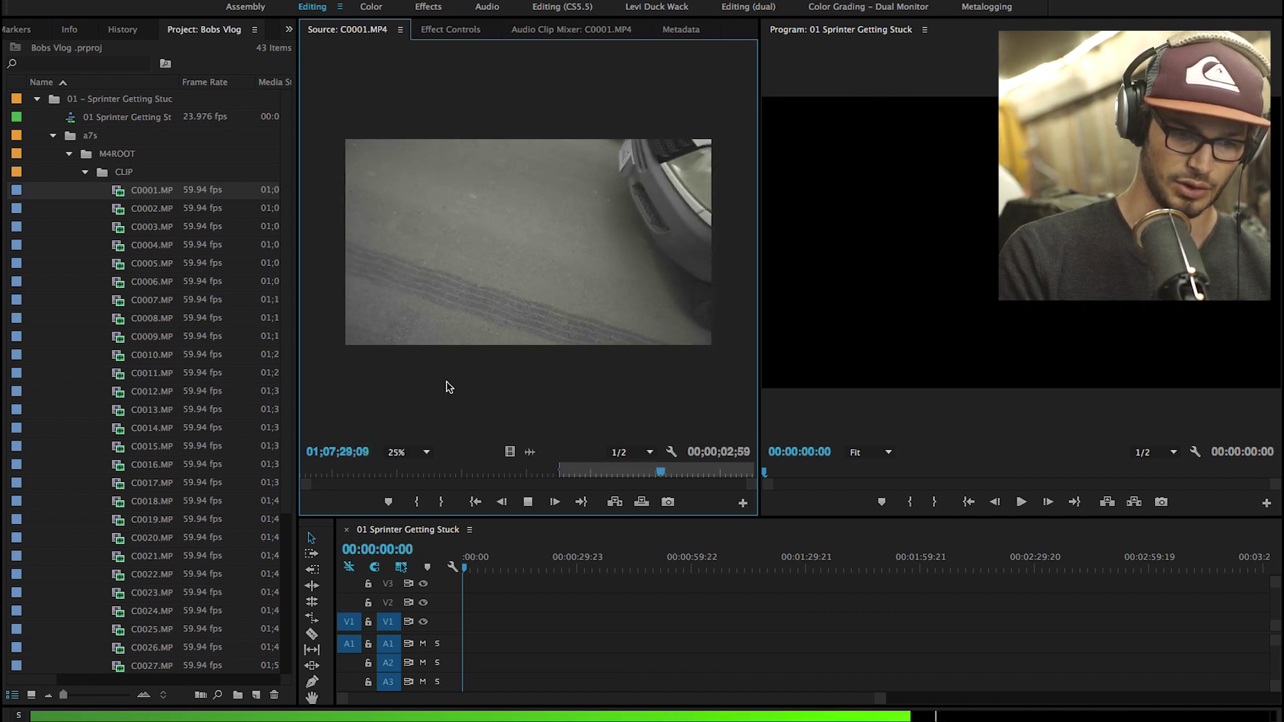
pyautogui.press('space')
pyautogui.press('o')
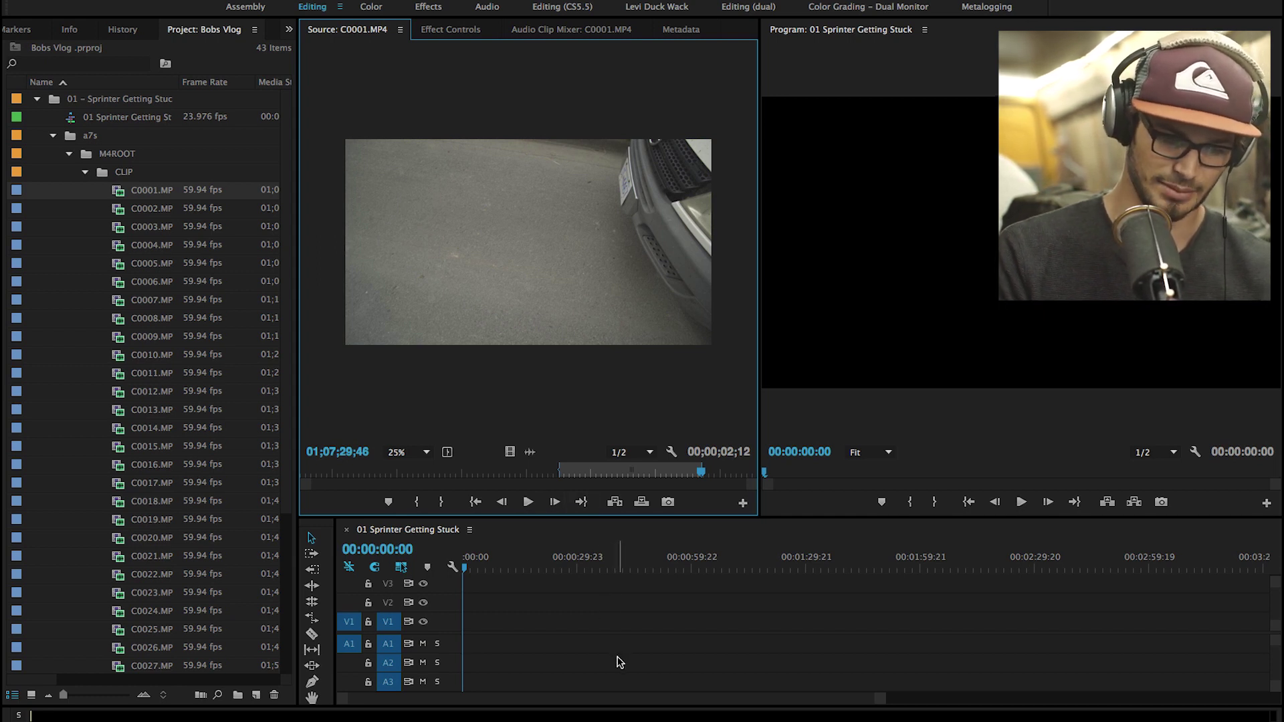
pyautogui.press('.')
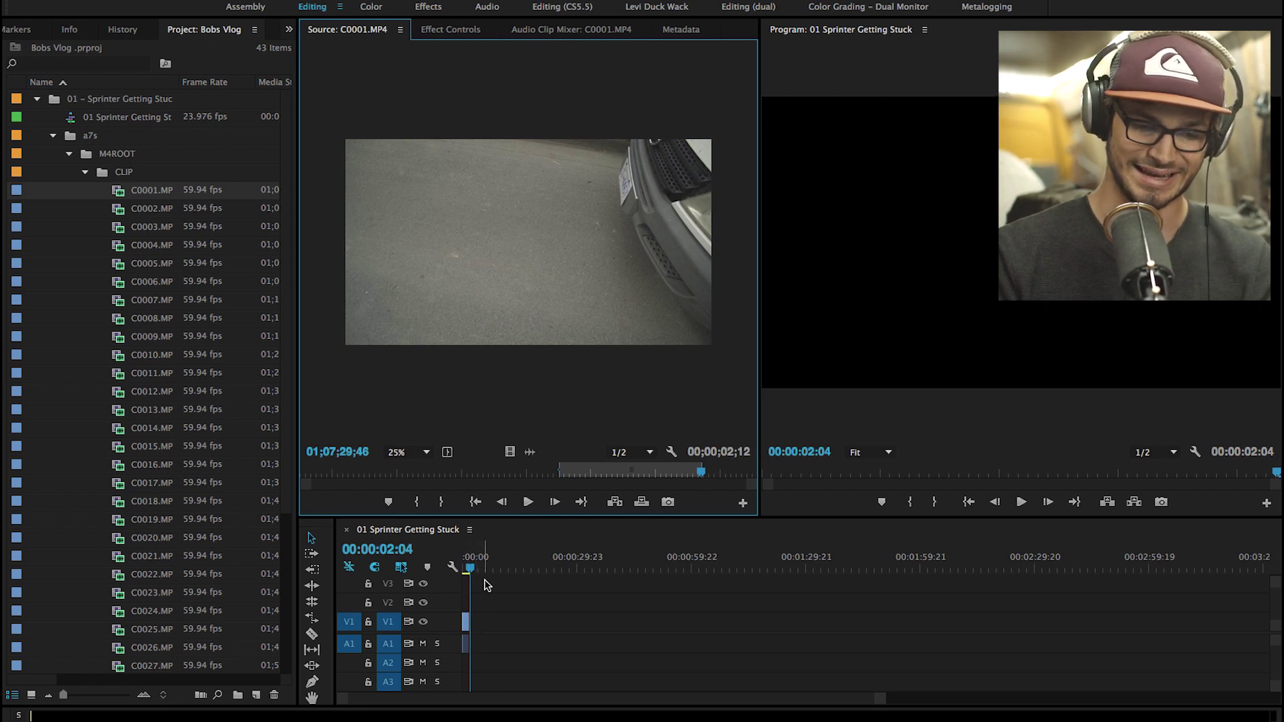
# - Move the sequence playhead back to one second and undo the test clip lengthening
pyautogui.moveTo(470, 576); pyautogui.dragTo(466, 574)
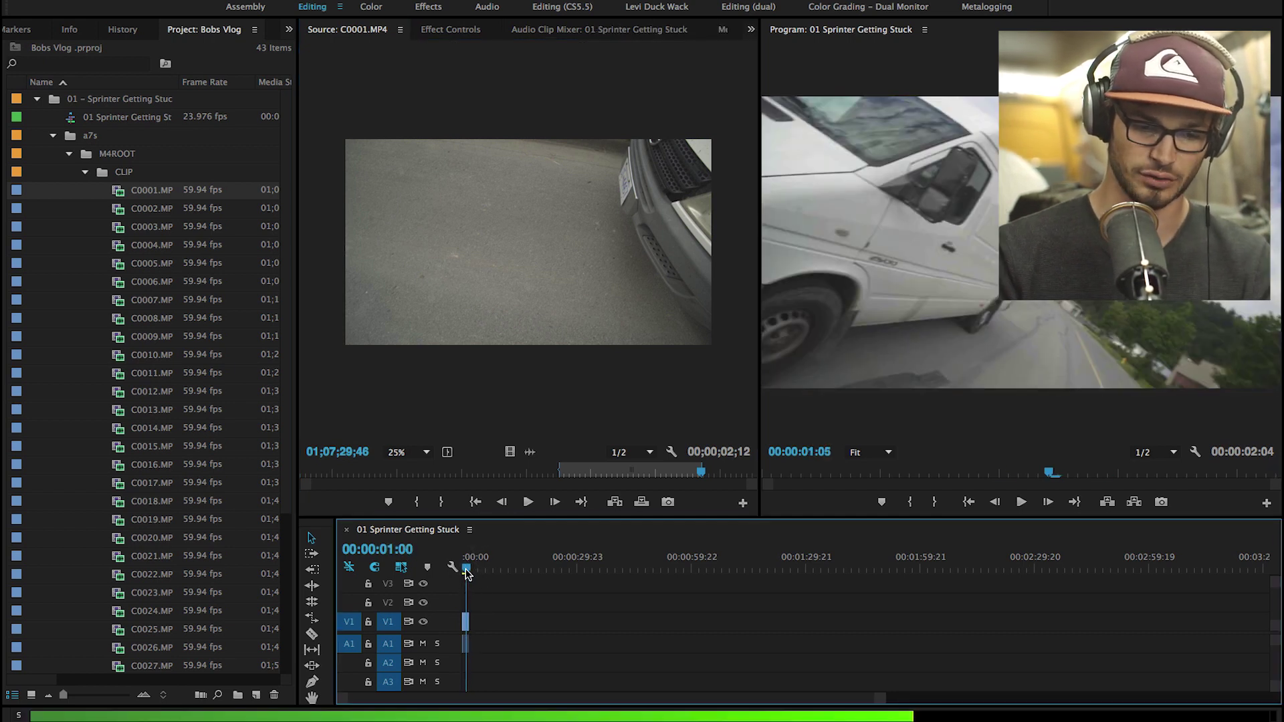
pyautogui.hotkey('ctrl', 'z')
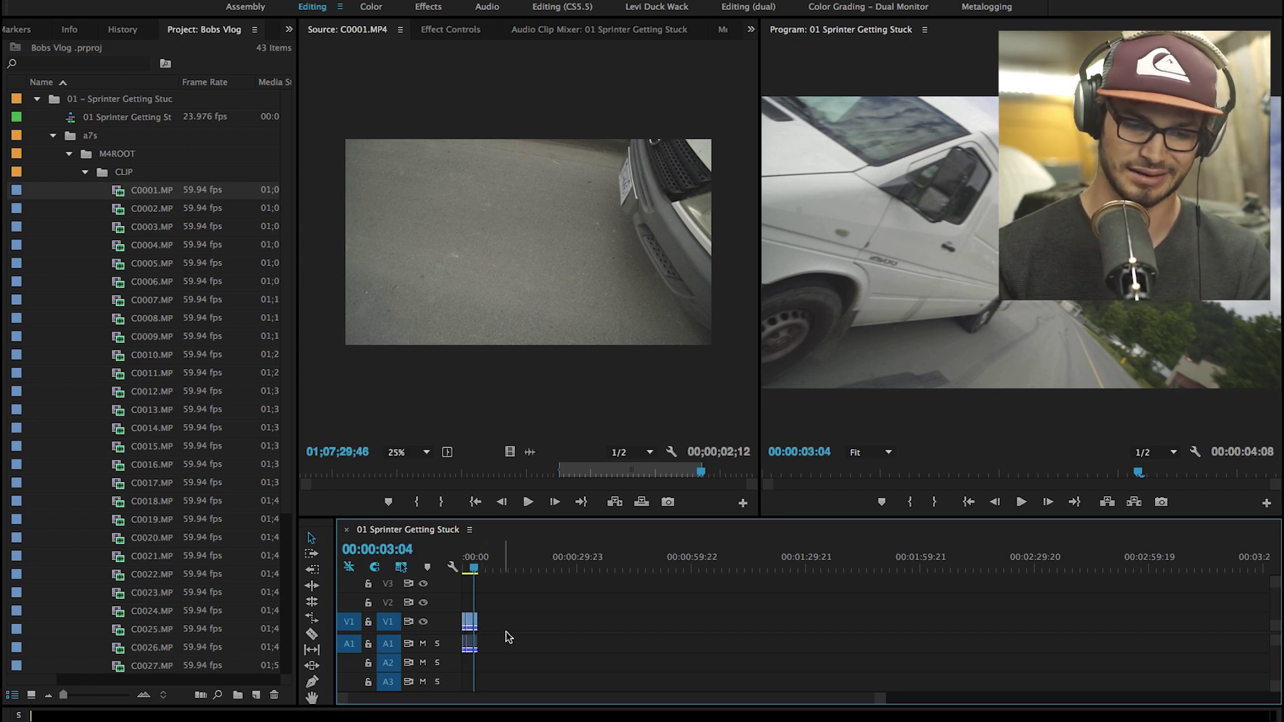
pyautogui.hotkey('ctrl', 'shift', 'z')
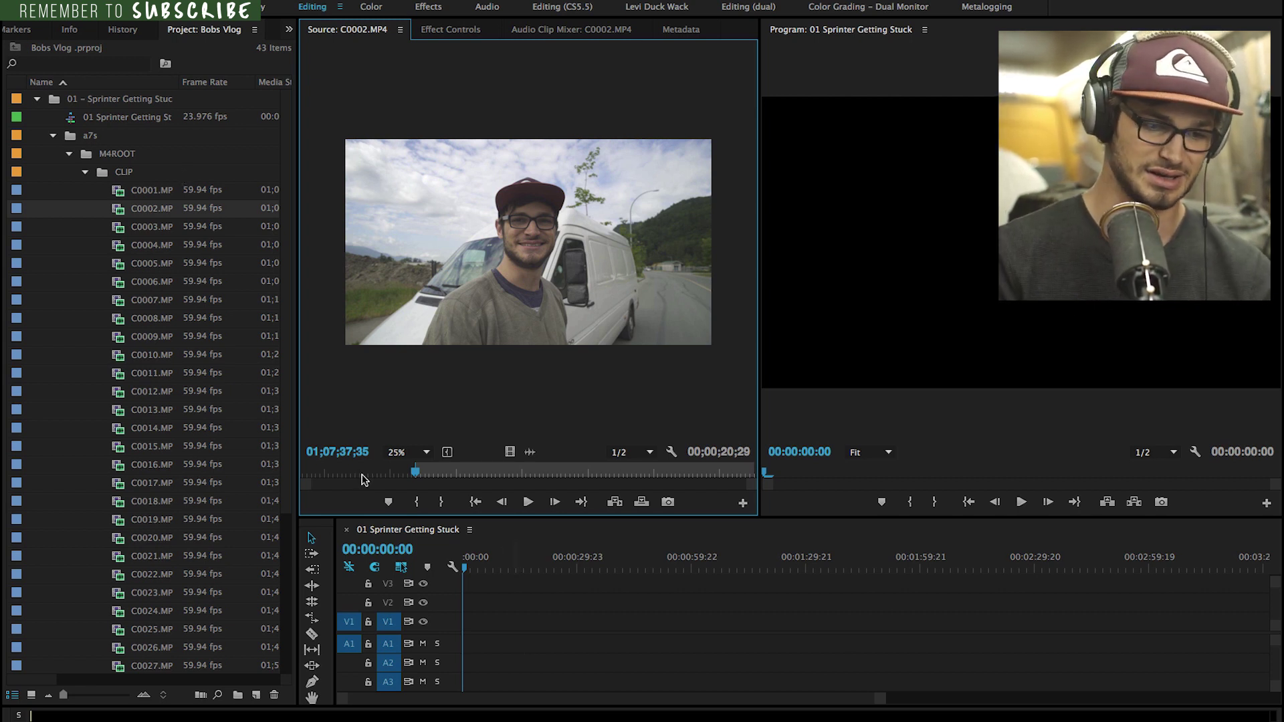
# - Skim C0002 and C0003 and overwrite their marked ranges into the sequence in order
pyautogui.moveTo(361, 473); pyautogui.dragTo(303, 473)
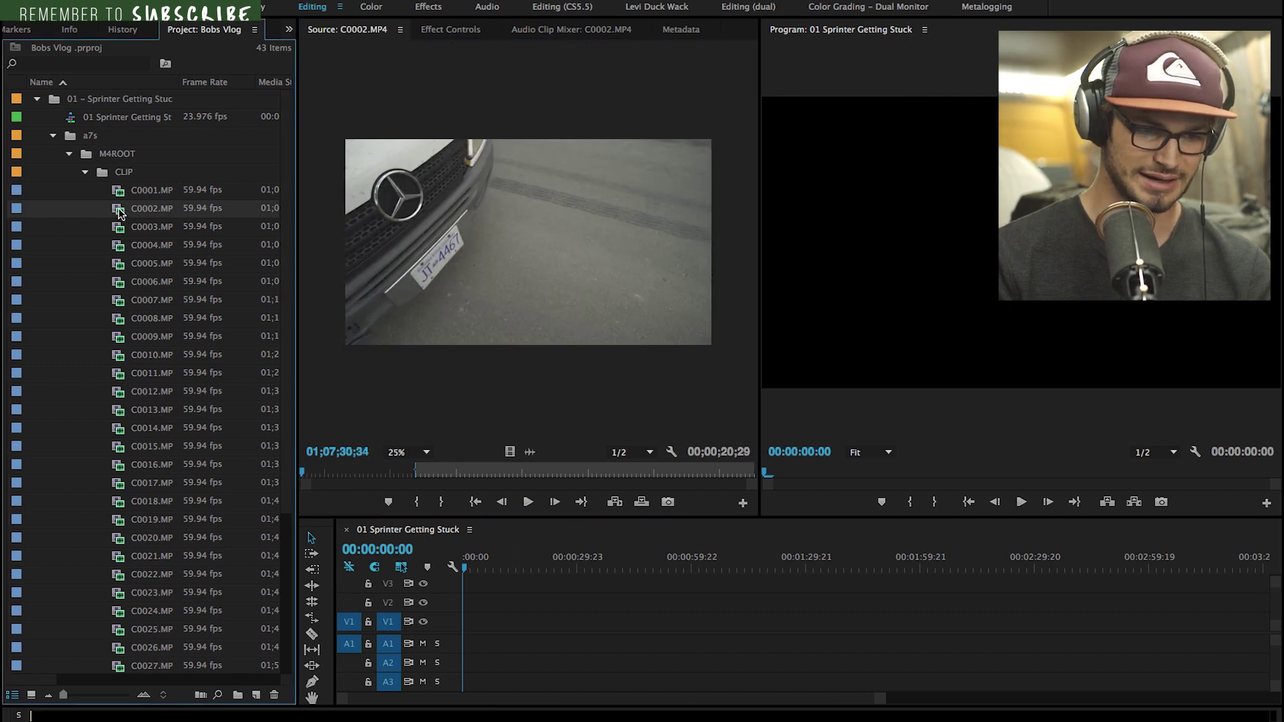
pyautogui.moveTo(342, 474); pyautogui.dragTo(731, 473)
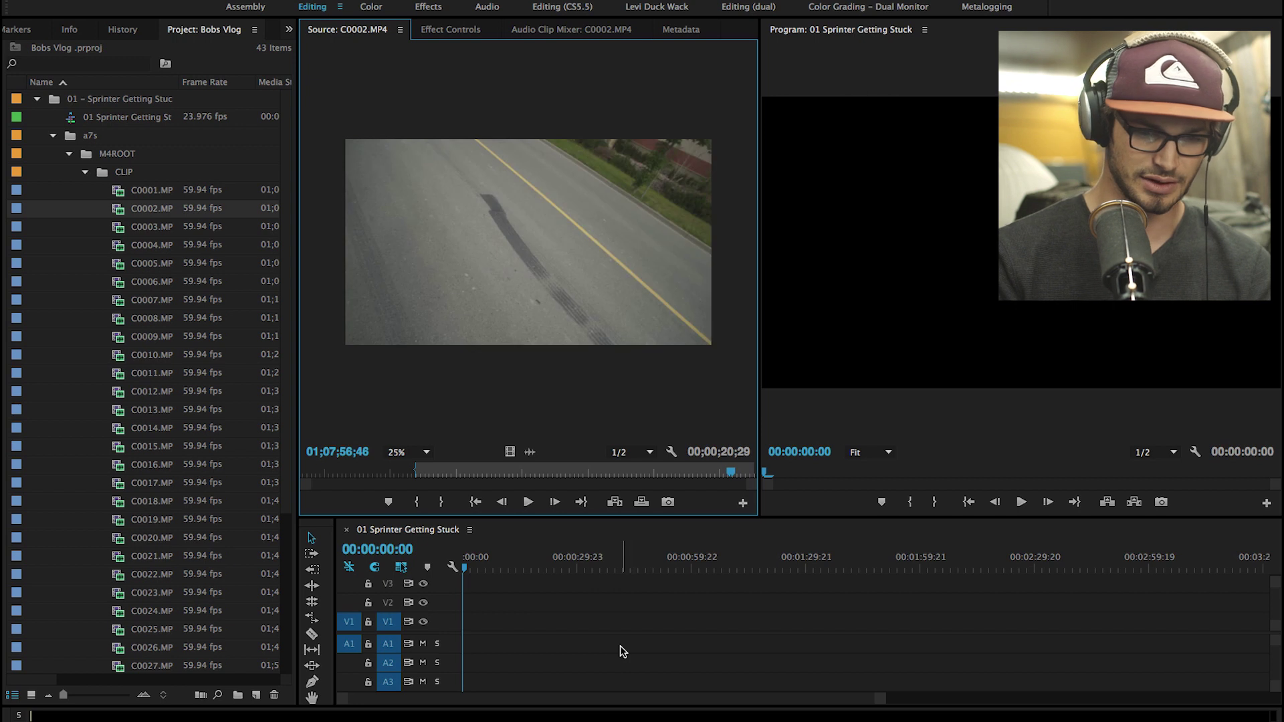
pyautogui.press('.')
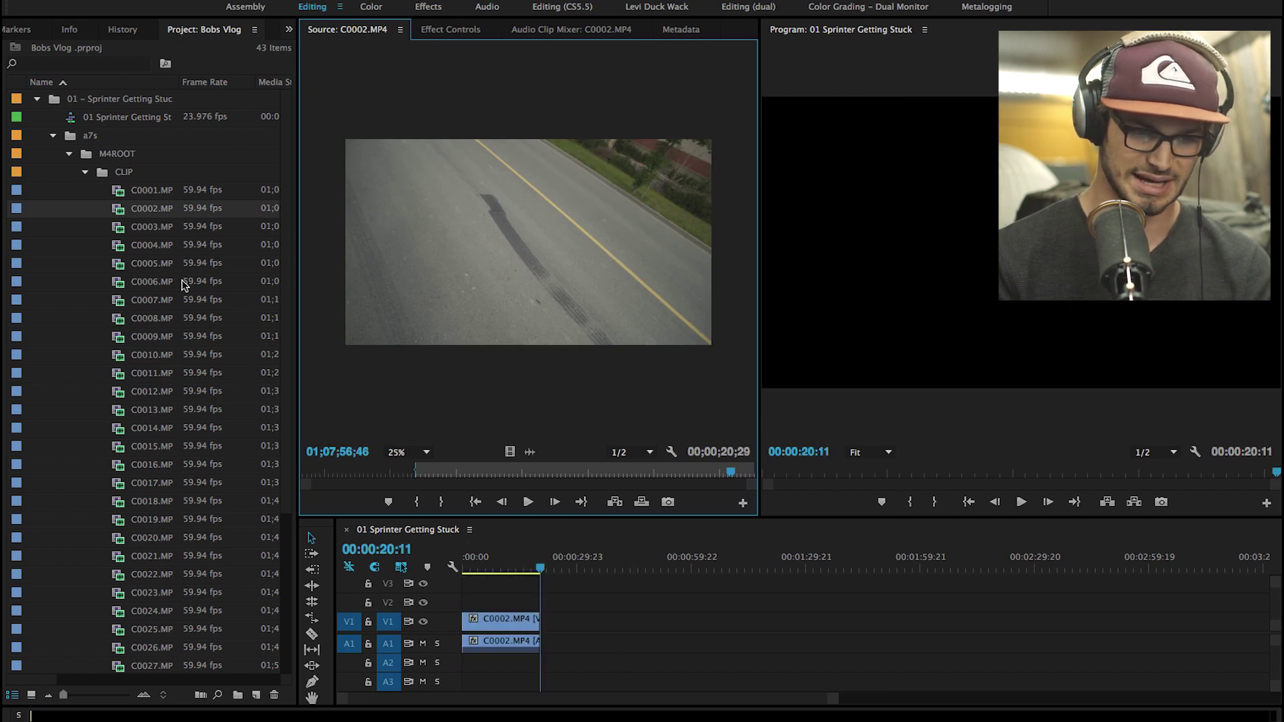
pyautogui.doubleClick(118, 231)
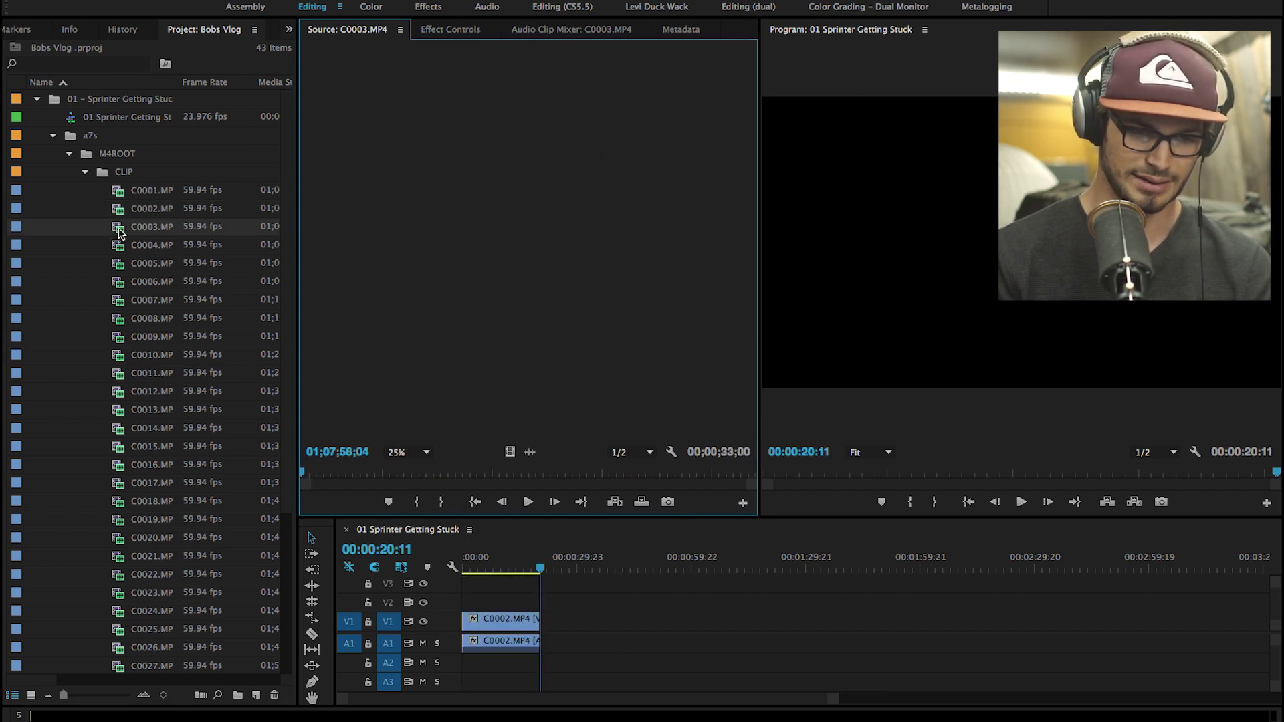
pyautogui.click(400, 474)
pyautogui.moveTo(407, 475); pyautogui.dragTo(441, 474)
pyautogui.press('.')
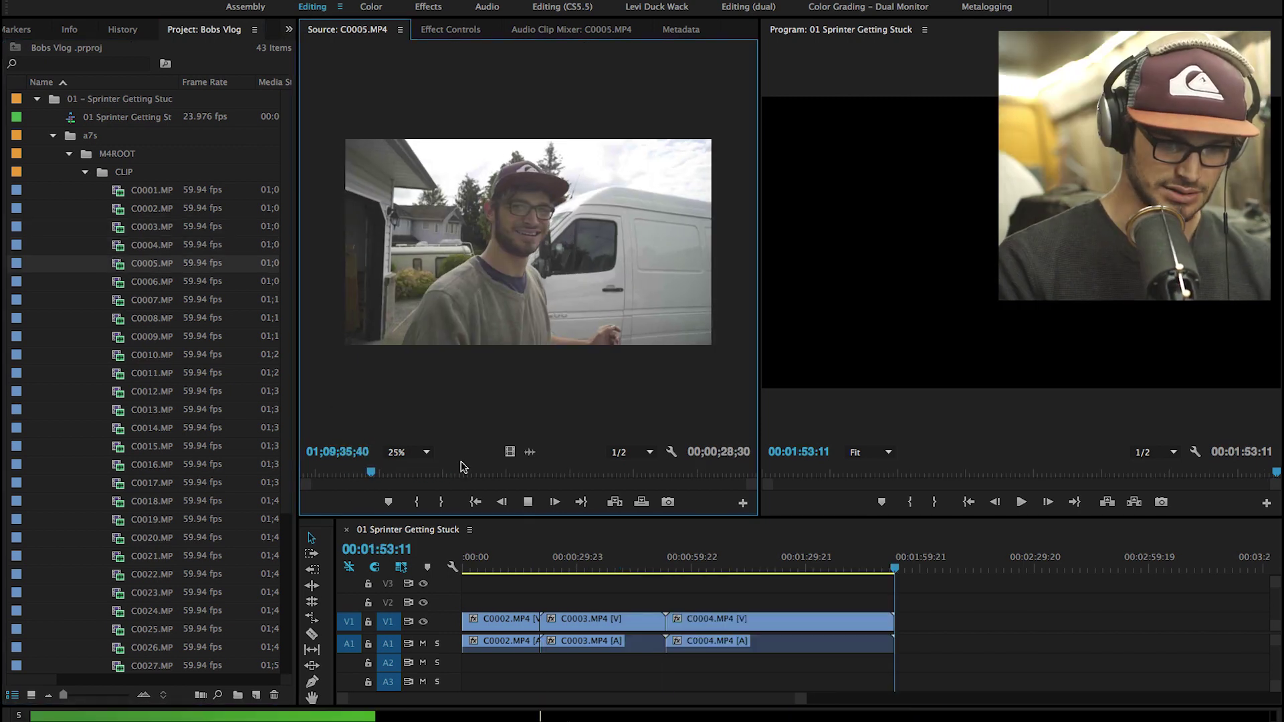
# - Append C0004, review C0006, and add the long C0009.MP4 to the sequence end
pyautogui.press('.')
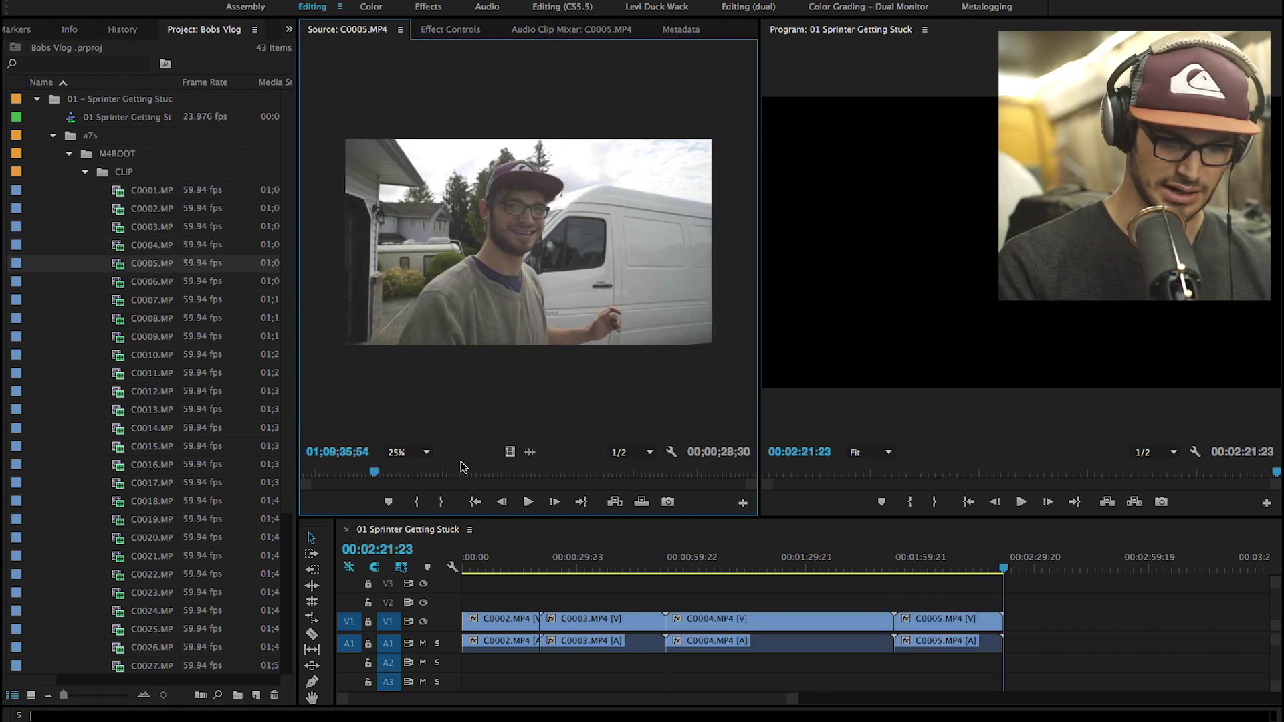
pyautogui.doubleClick(125, 288)
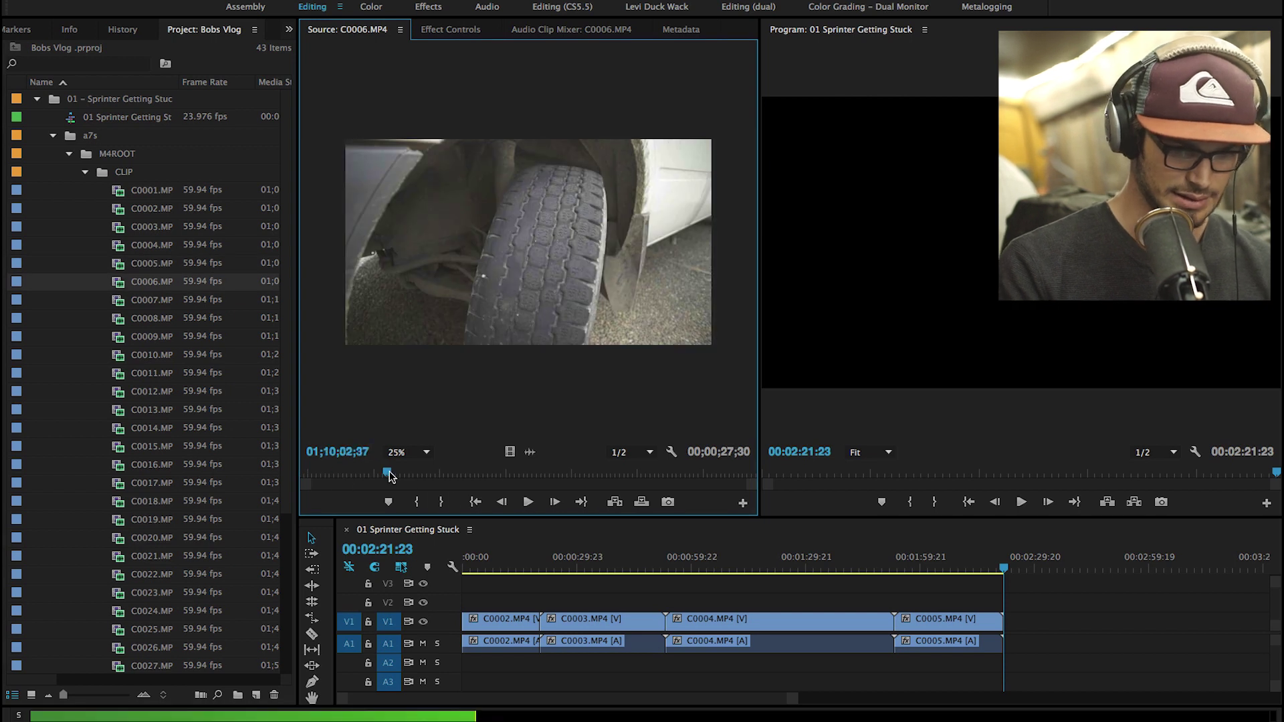
pyautogui.click(397, 472)
pyautogui.press('space')
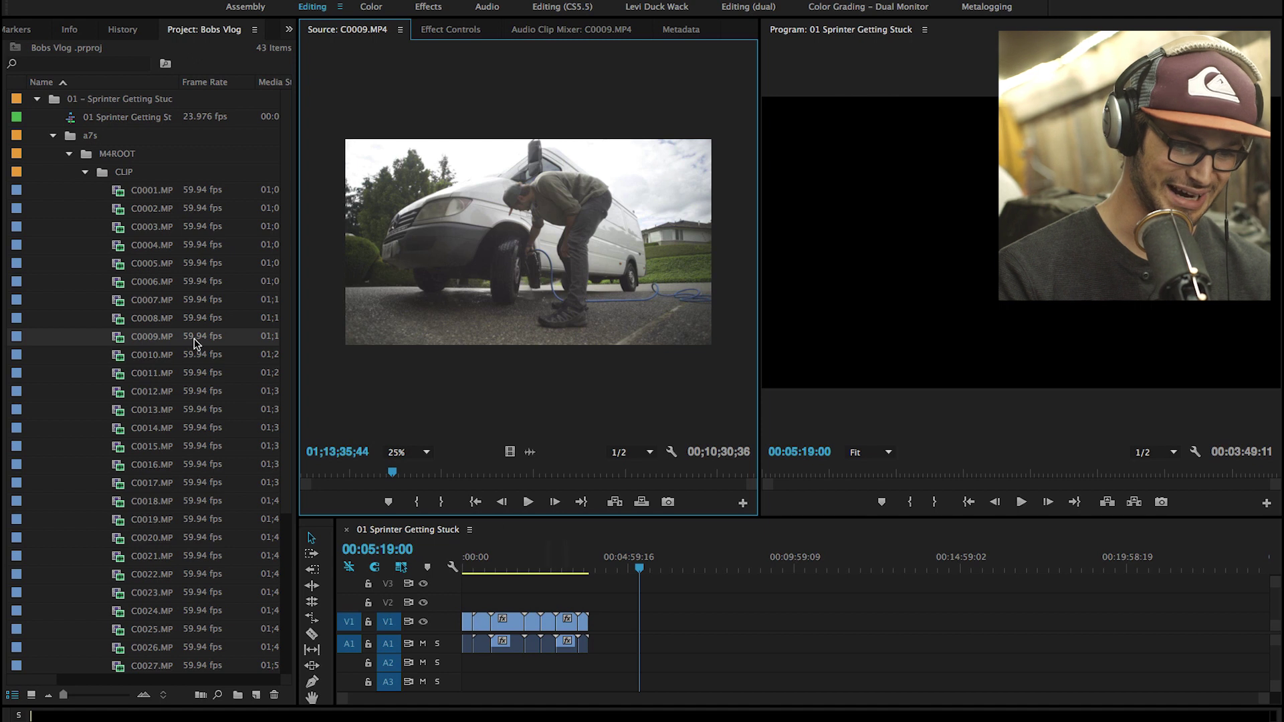
pyautogui.moveTo(491, 272); pyautogui.dragTo(594, 638)
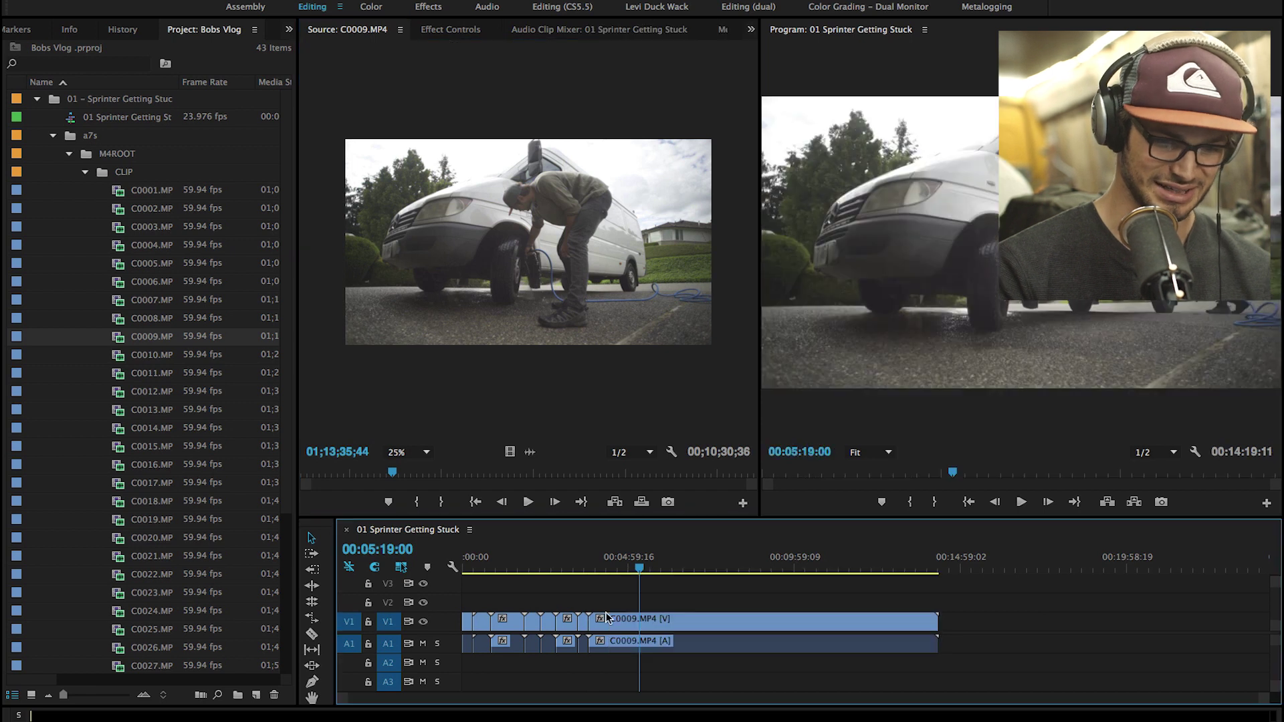
# - Set the C0009.MP4 clip's speed to 600%, shortening it to 00:01:45:00
pyautogui.rightClick(696, 624)
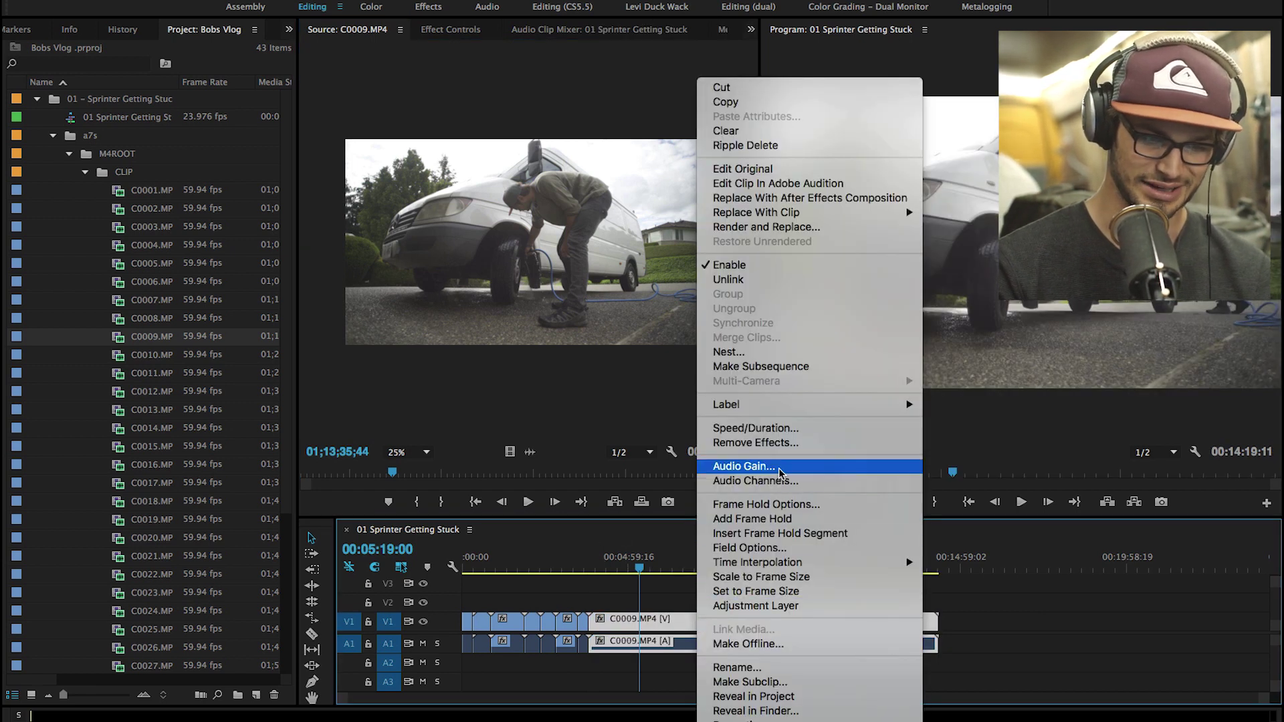
pyautogui.click(781, 427)
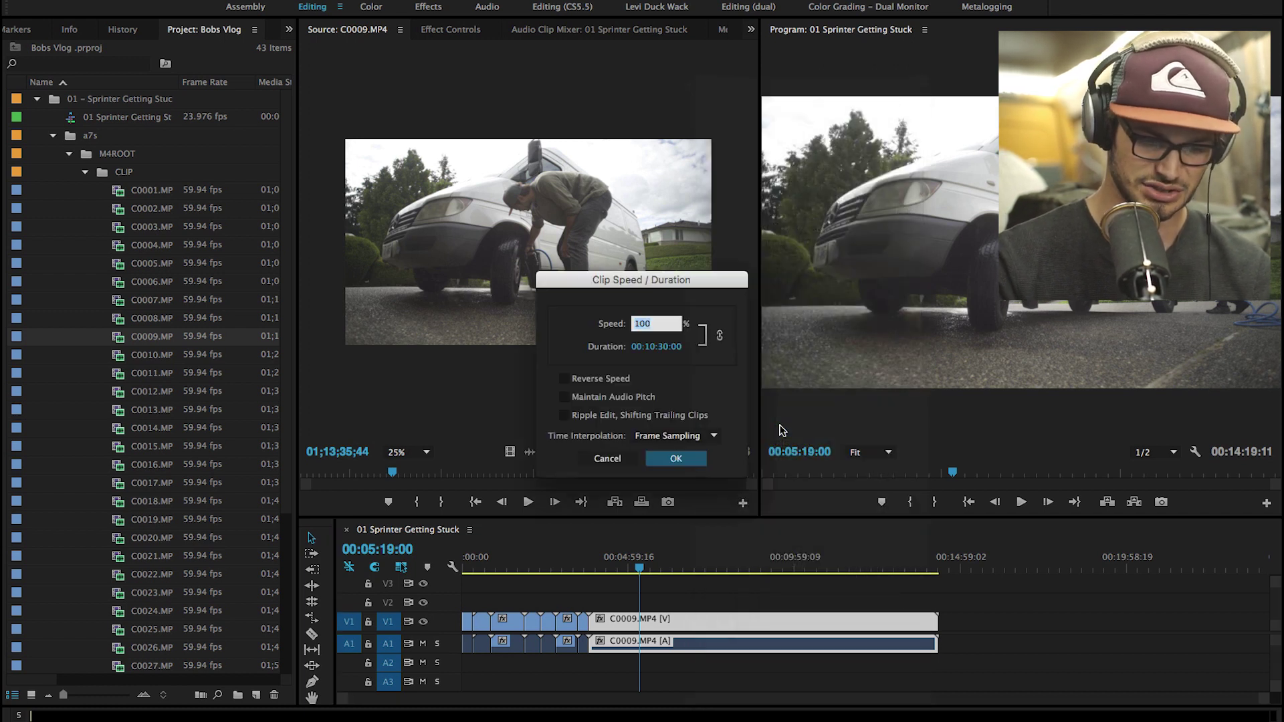
pyautogui.write('600')
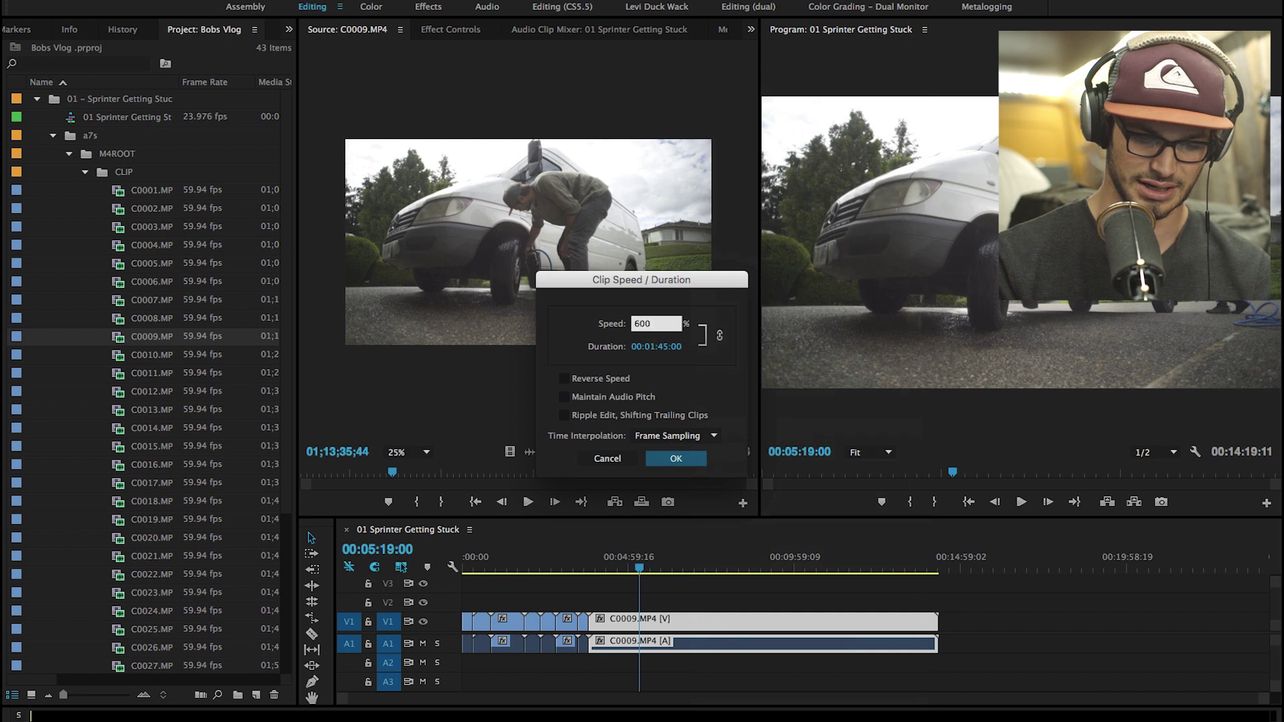
pyautogui.press('Return')
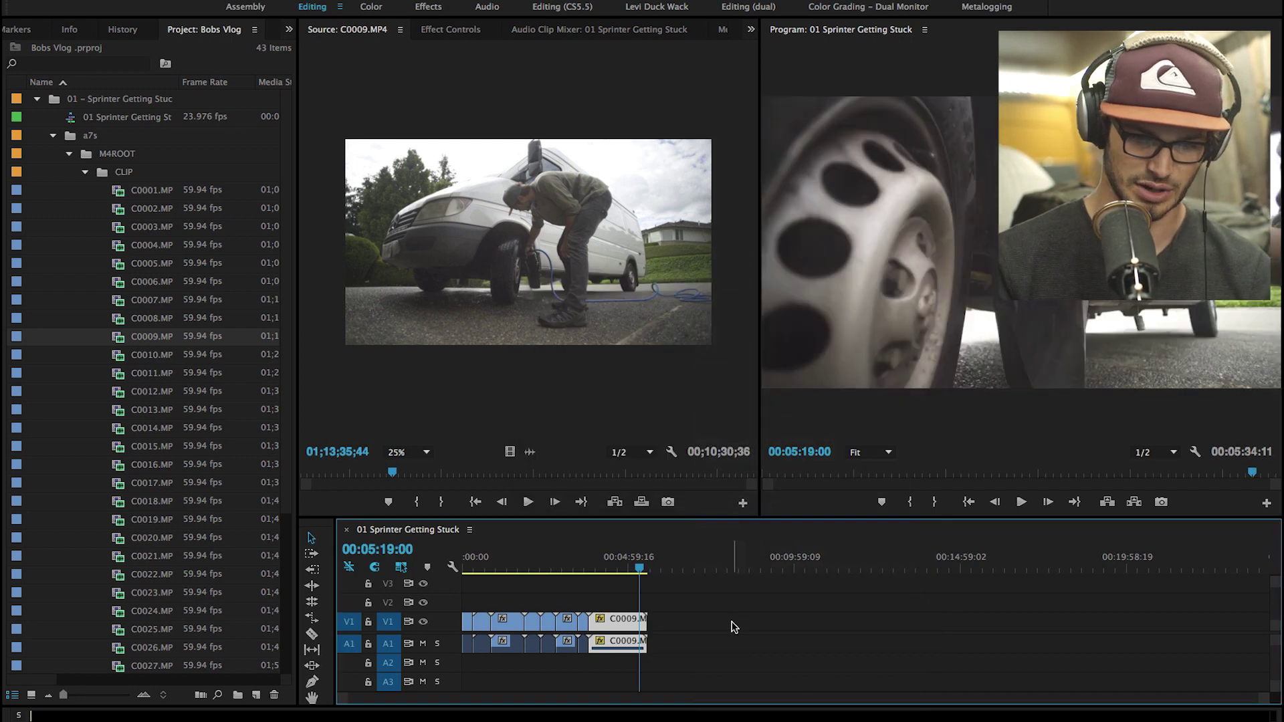
pyautogui.scroll(-3, 120, 366)
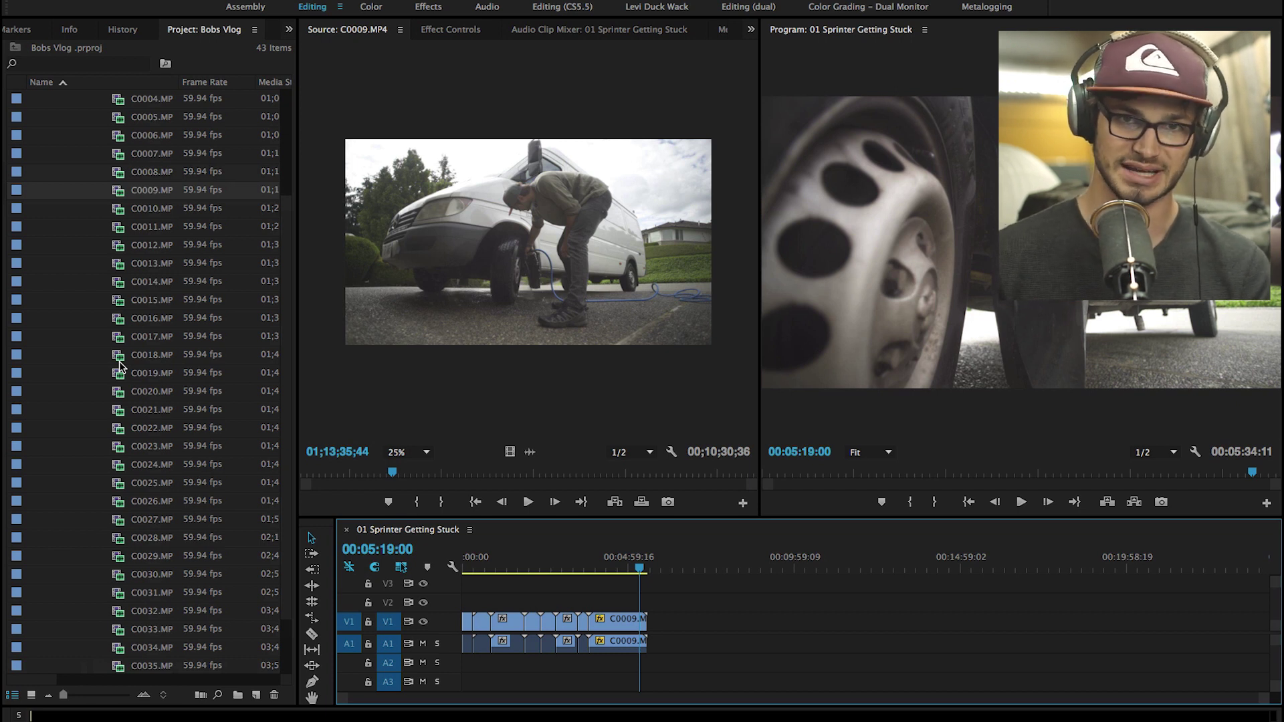
# - Save the project and append C0010 and C0011 to the sequence end
pyautogui.press('cmd+s')
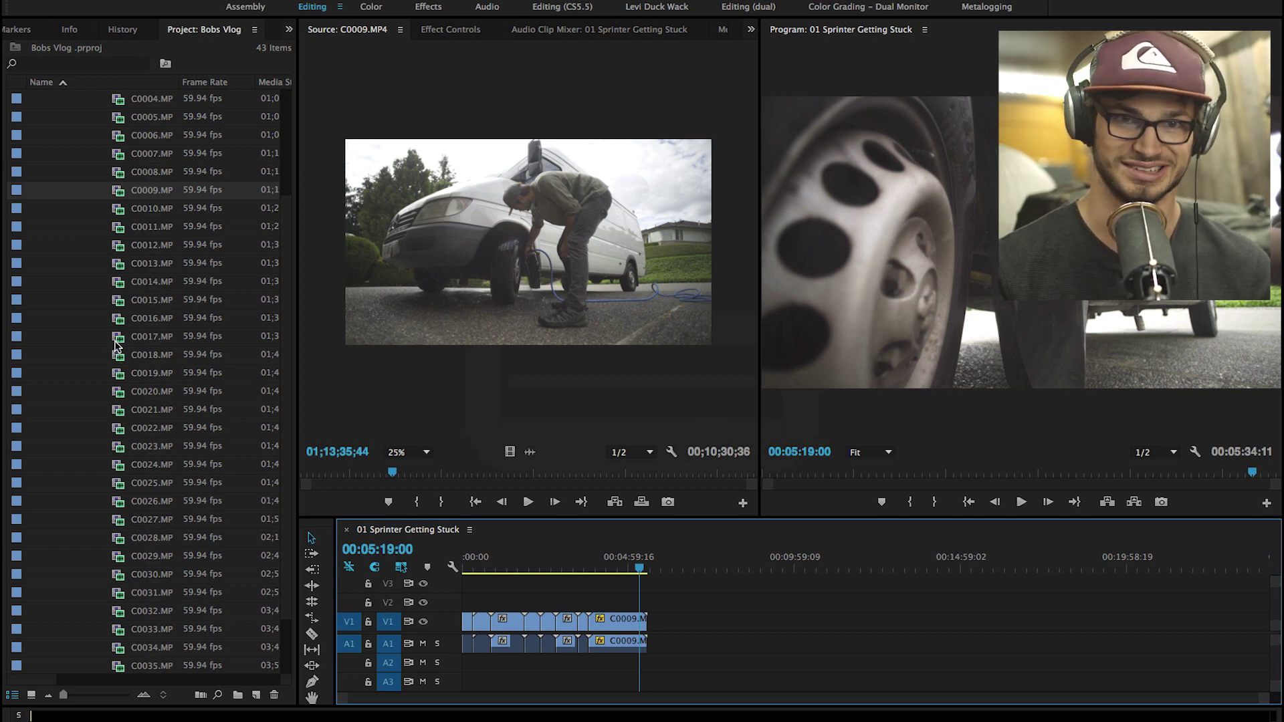
pyautogui.doubleClick(152, 208)
pyautogui.press('.')
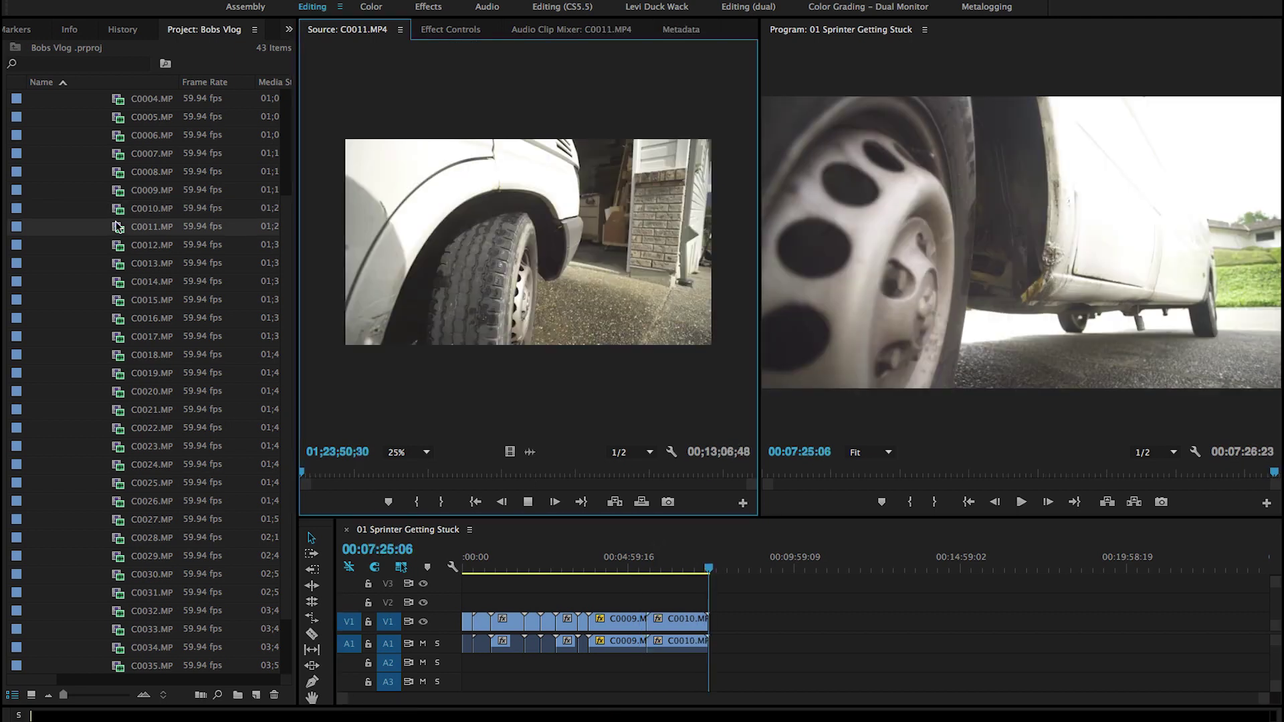
pyautogui.doubleClick(152, 226)
pyautogui.press('.')
# - Append clips C0012, C0013 and C0014 to the end of the sequence
pyautogui.doubleClick(152, 245)
pyautogui.press('.')
pyautogui.doubleClick(152, 262)
pyautogui.press('.')
pyautogui.doubleClick(152, 280)
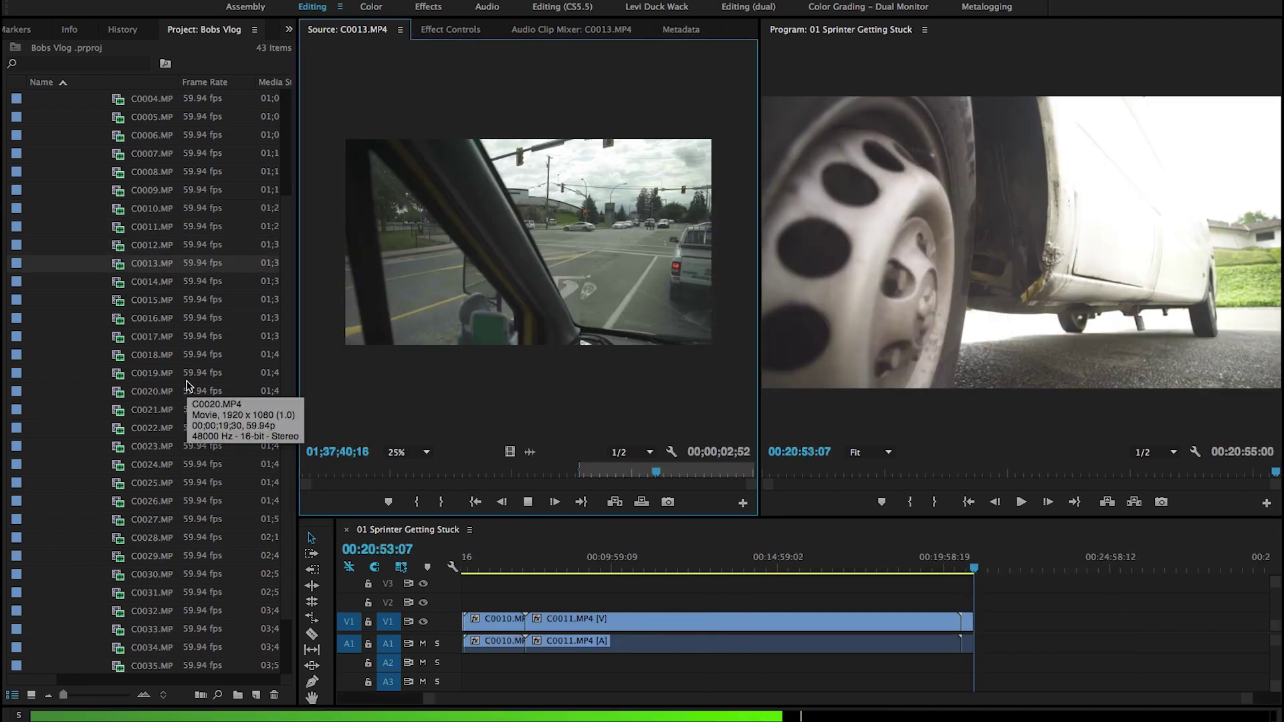
pyautogui.press('.')
pyautogui.press('space')
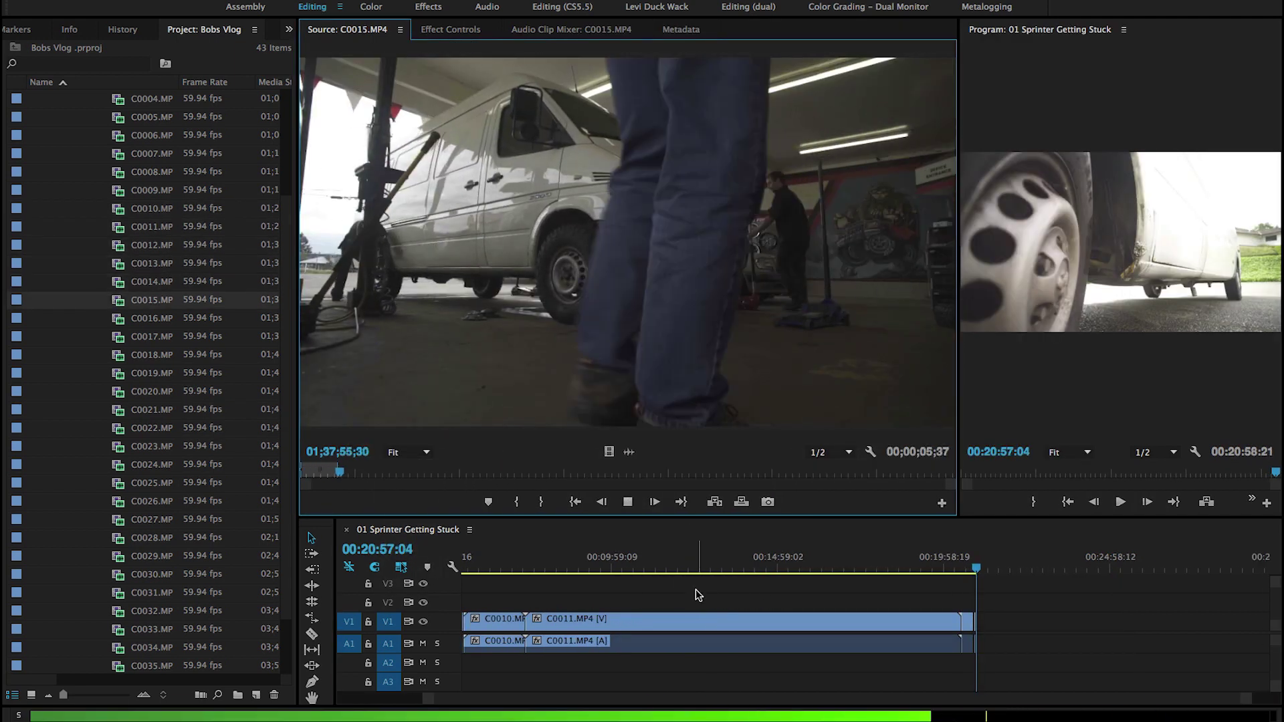
# - Overwrite a short marked C0015 range onto the end of the sequence
pyautogui.press('i')
pyautogui.press('o')
pyautogui.press('.')
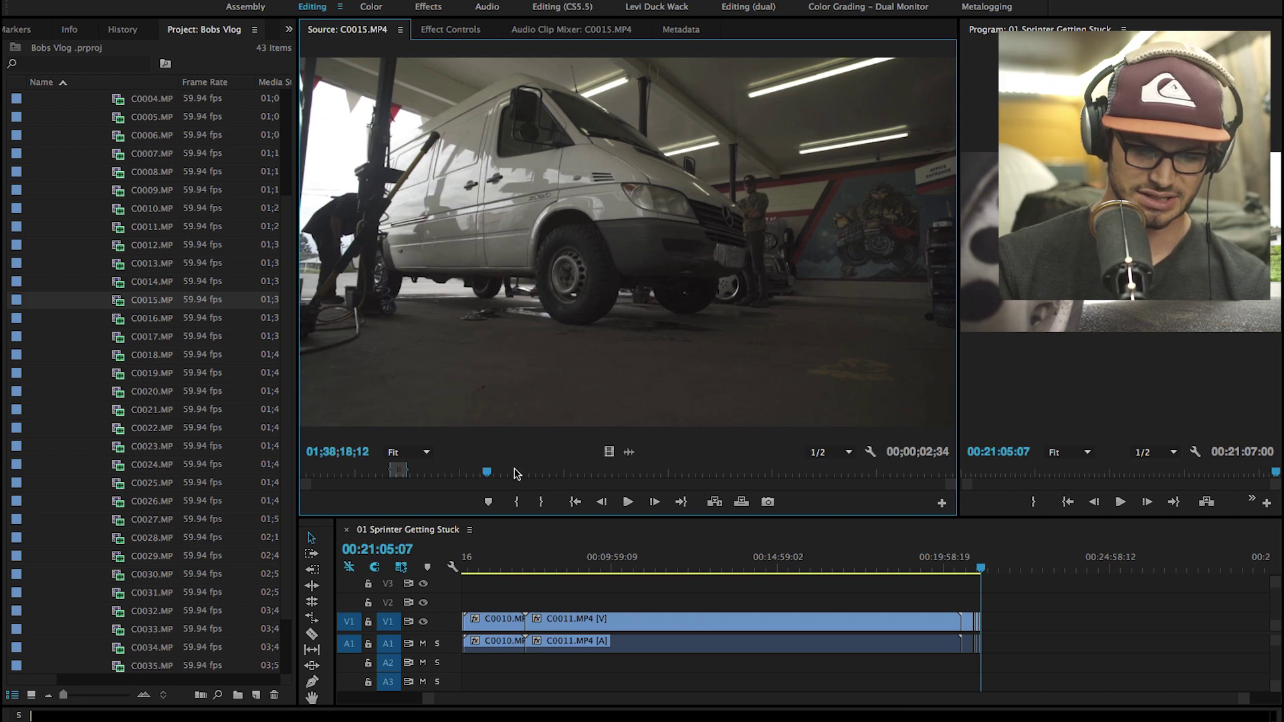
# - Mark a seven-second C0015 select ending at 01;38;52;28 and append it to the sequence
pyautogui.rightClick(585, 472)
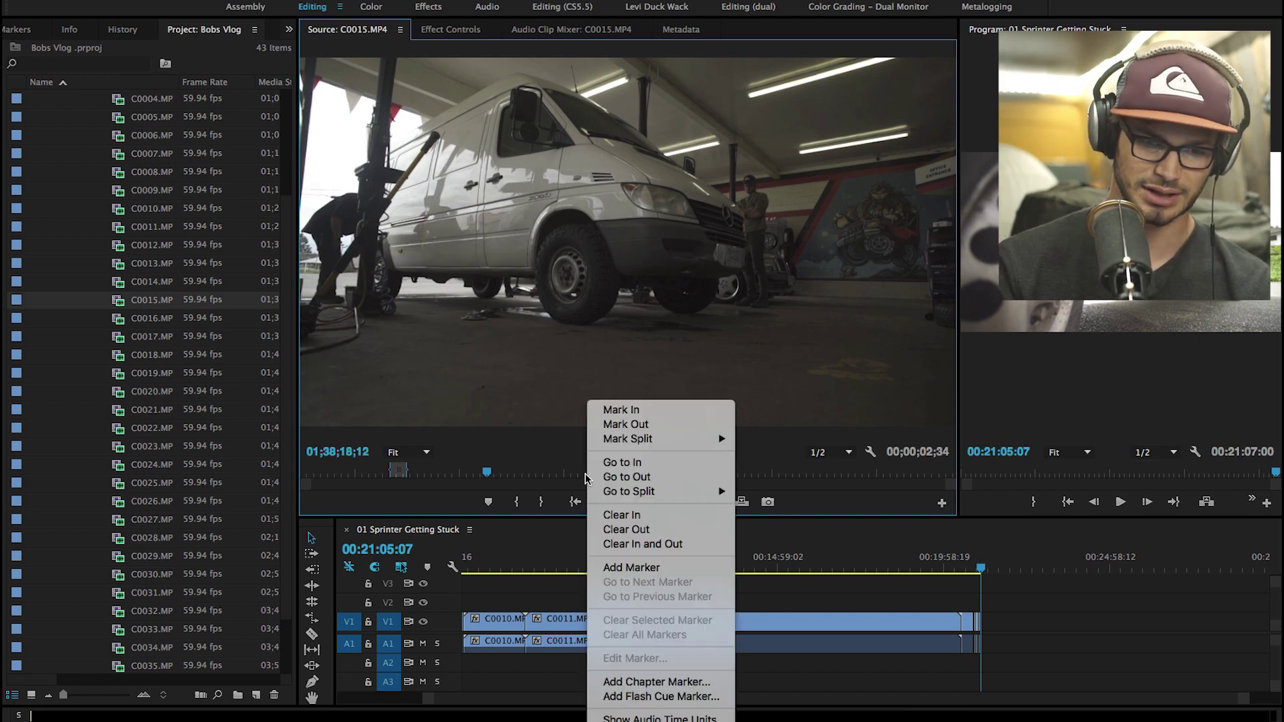
pyautogui.click(626, 477)
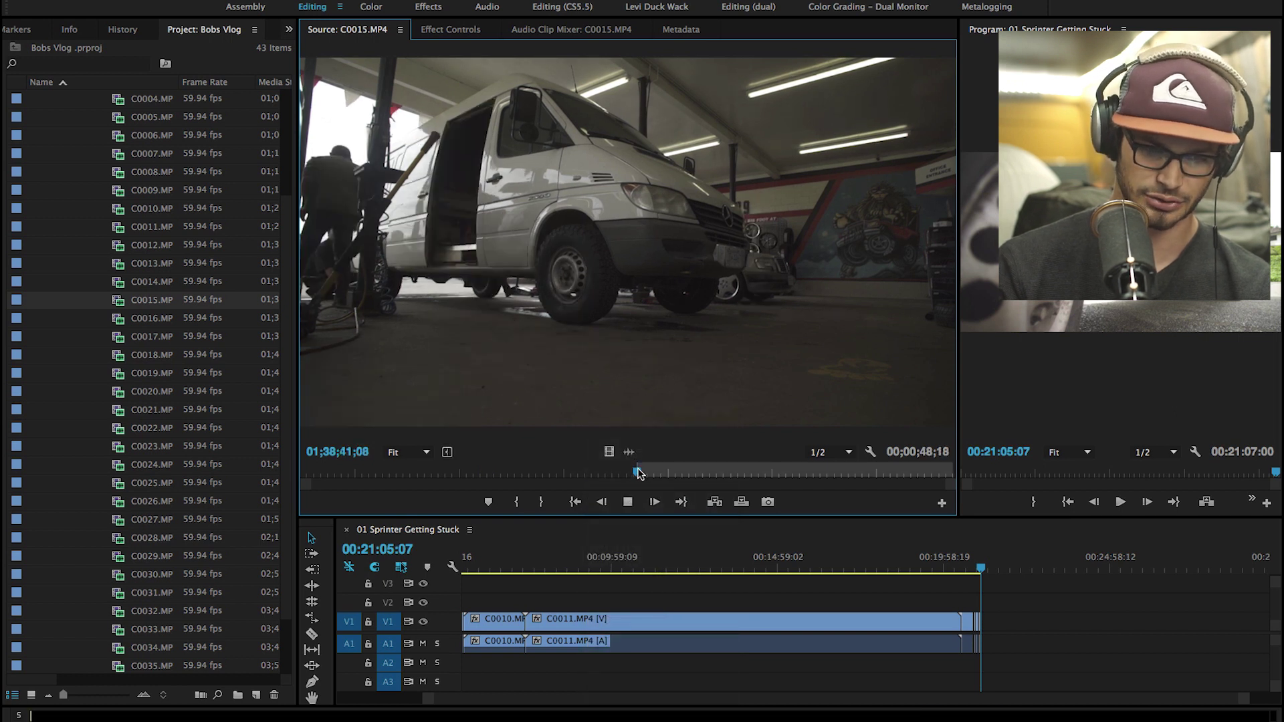
pyautogui.moveTo(638, 472); pyautogui.dragTo(606, 474)
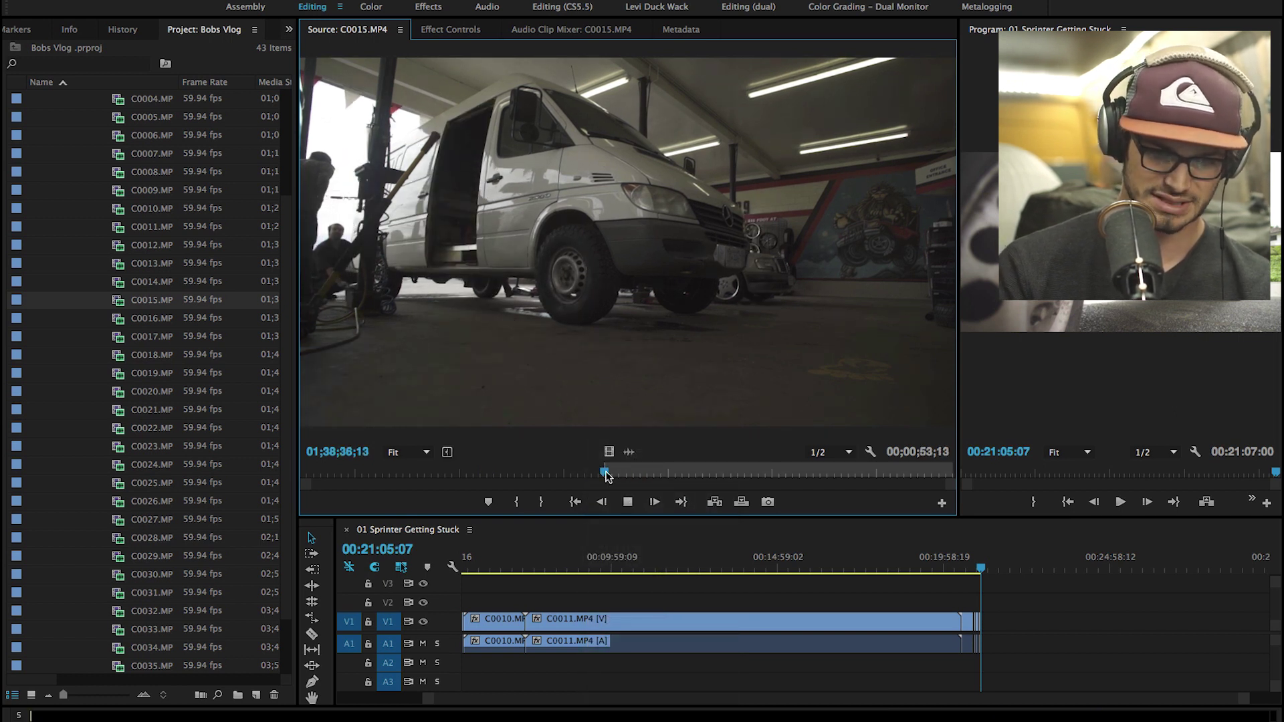
pyautogui.press('i')
pyautogui.press('o')
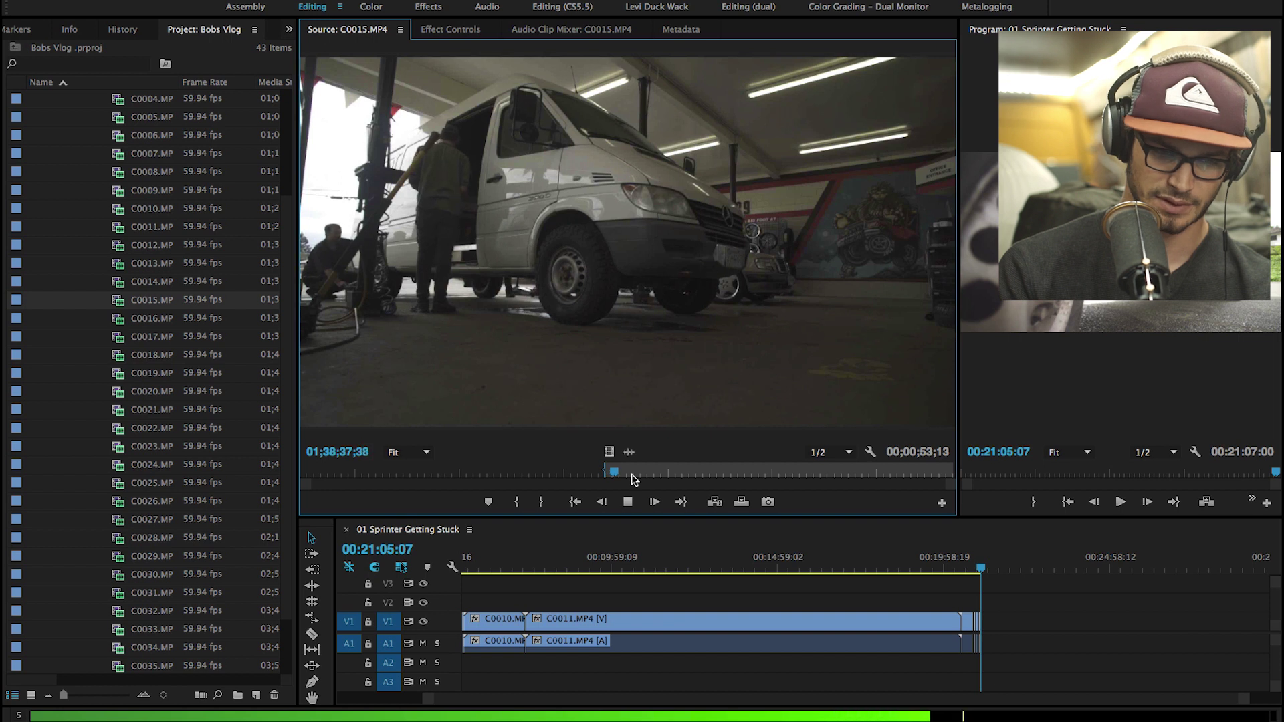
pyautogui.click(641, 475)
pyautogui.click(659, 475)
pyautogui.press('i')
pyautogui.moveTo(659, 475); pyautogui.dragTo(714, 477)
pyautogui.press('o')
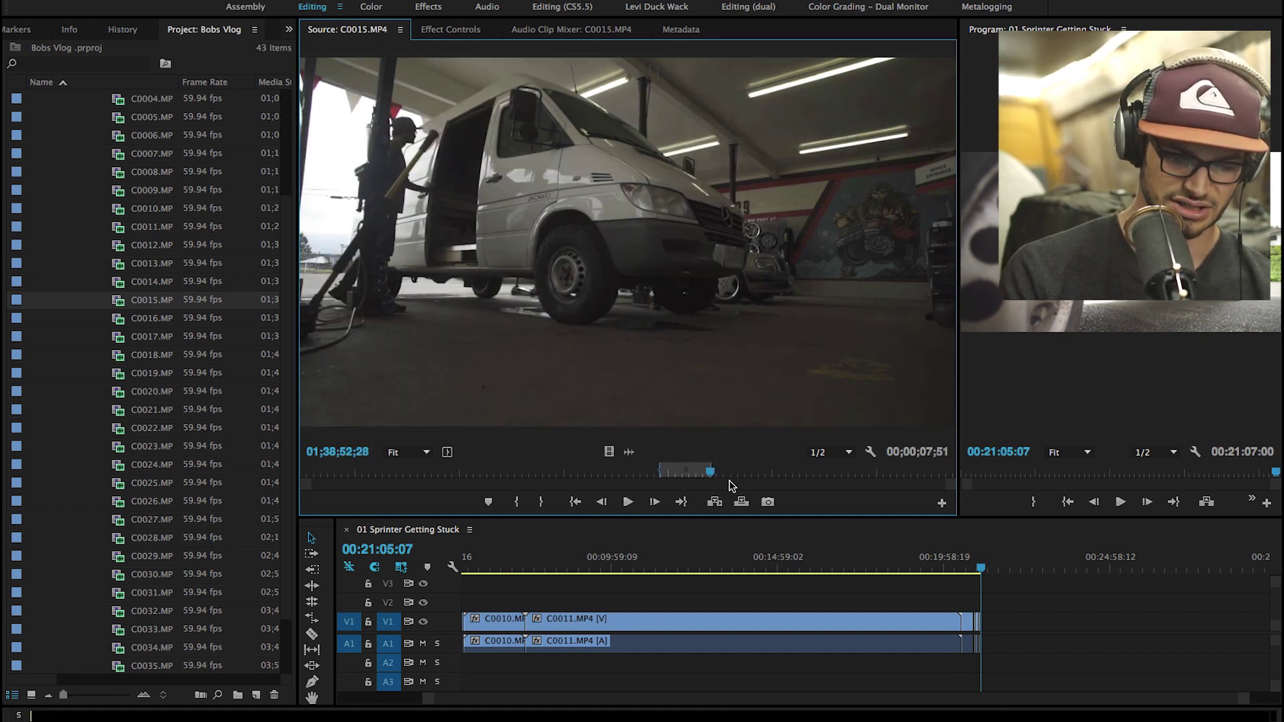
pyautogui.press('.')
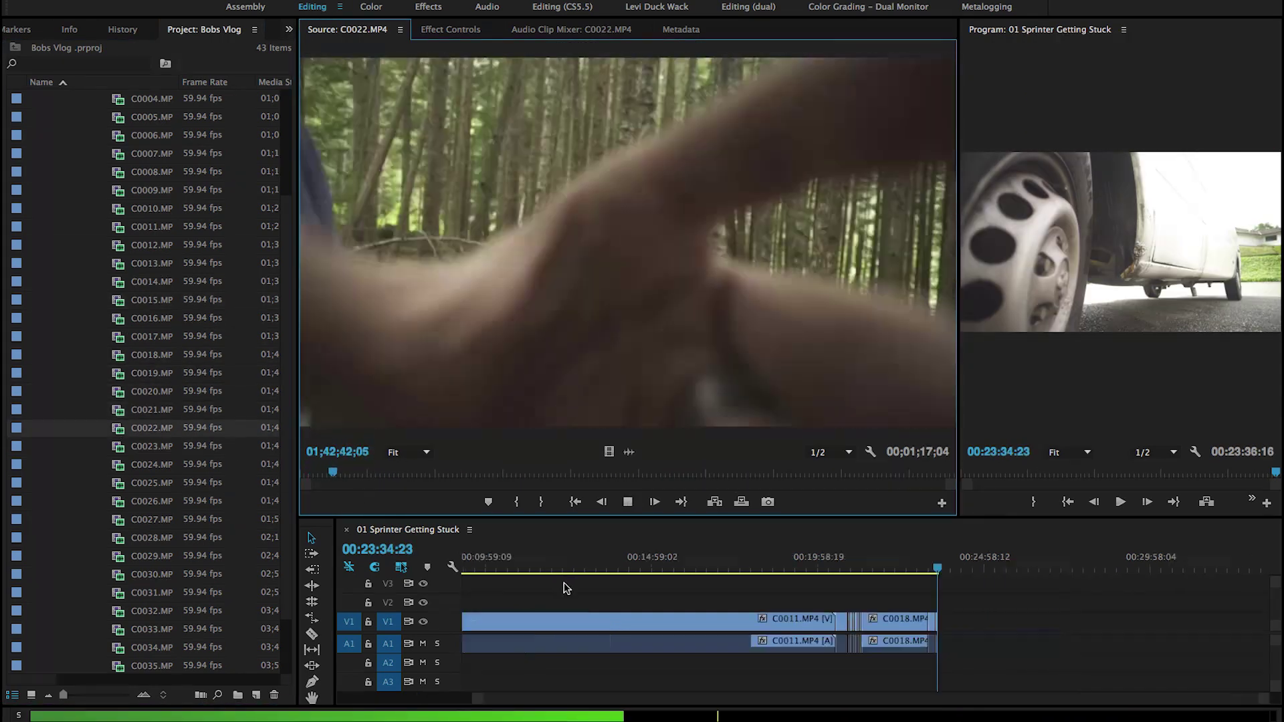
pyautogui.moveTo(415, 476); pyautogui.dragTo(403, 476)
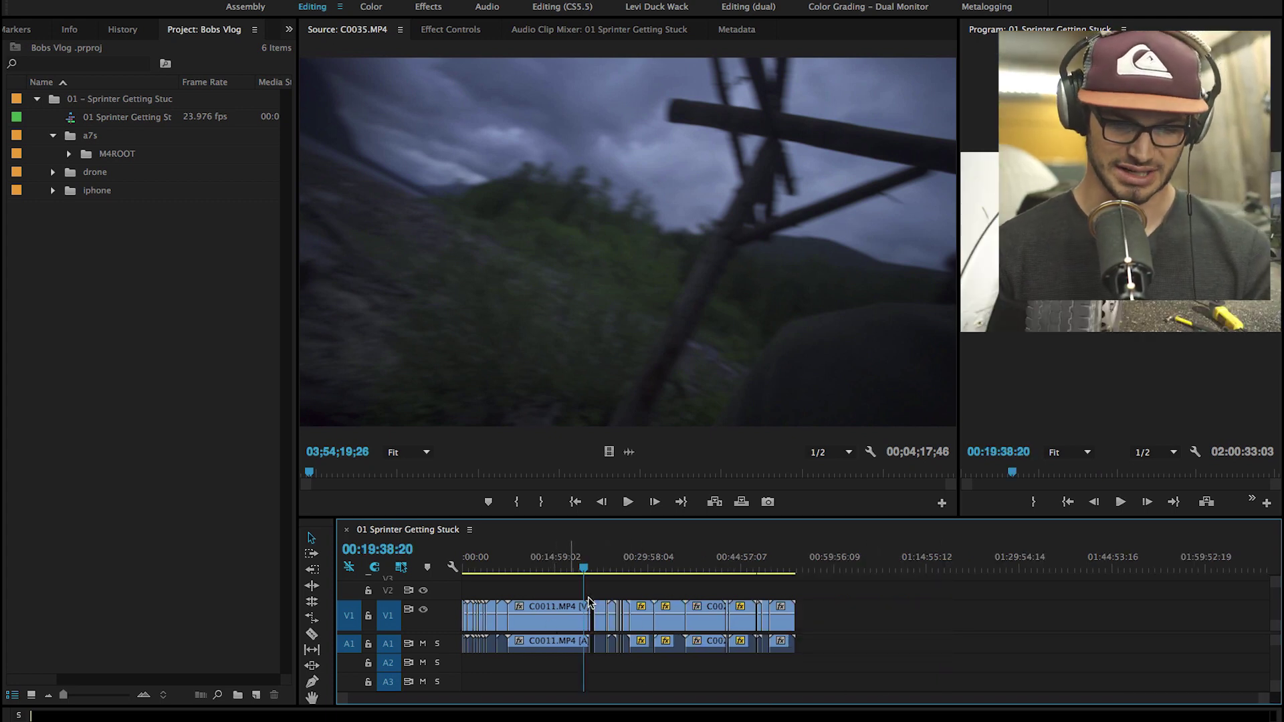
# - Zoom the timeline to see the whole sequence and expand the iphone folder
pyautogui.scroll(2, 635, 597)
pyautogui.scroll(-2, 636, 597)
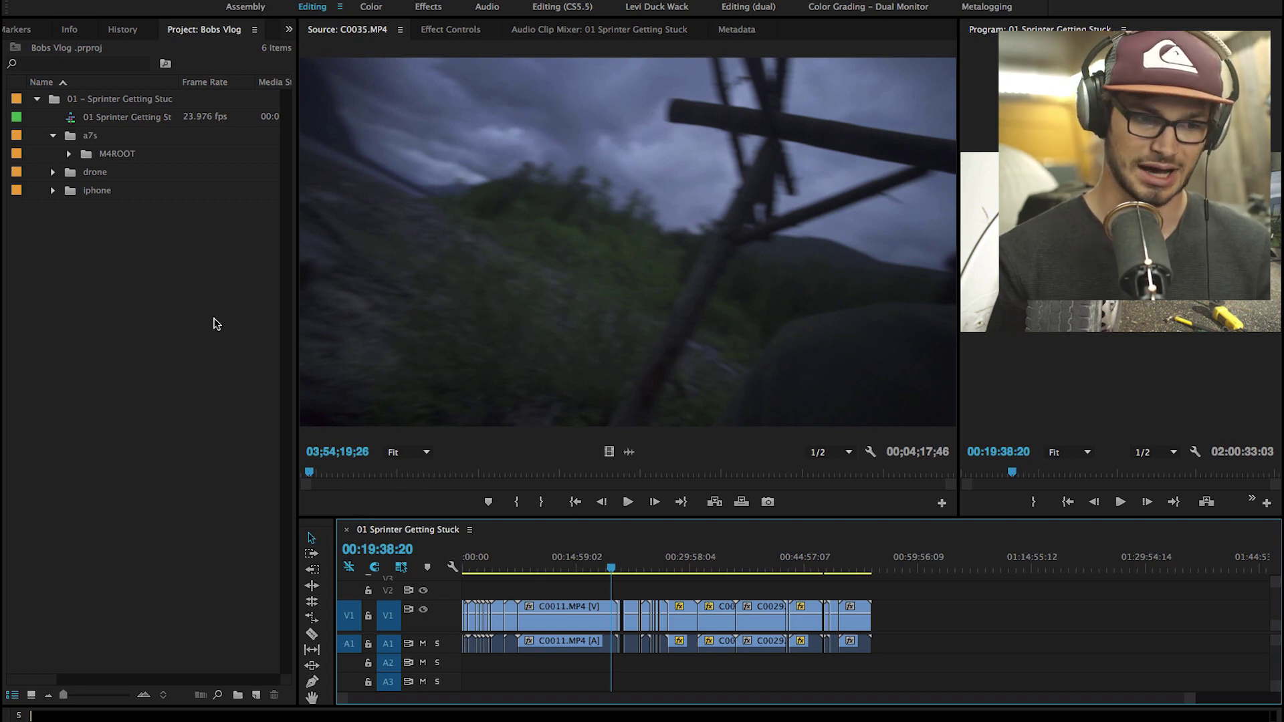
pyautogui.click(53, 191)
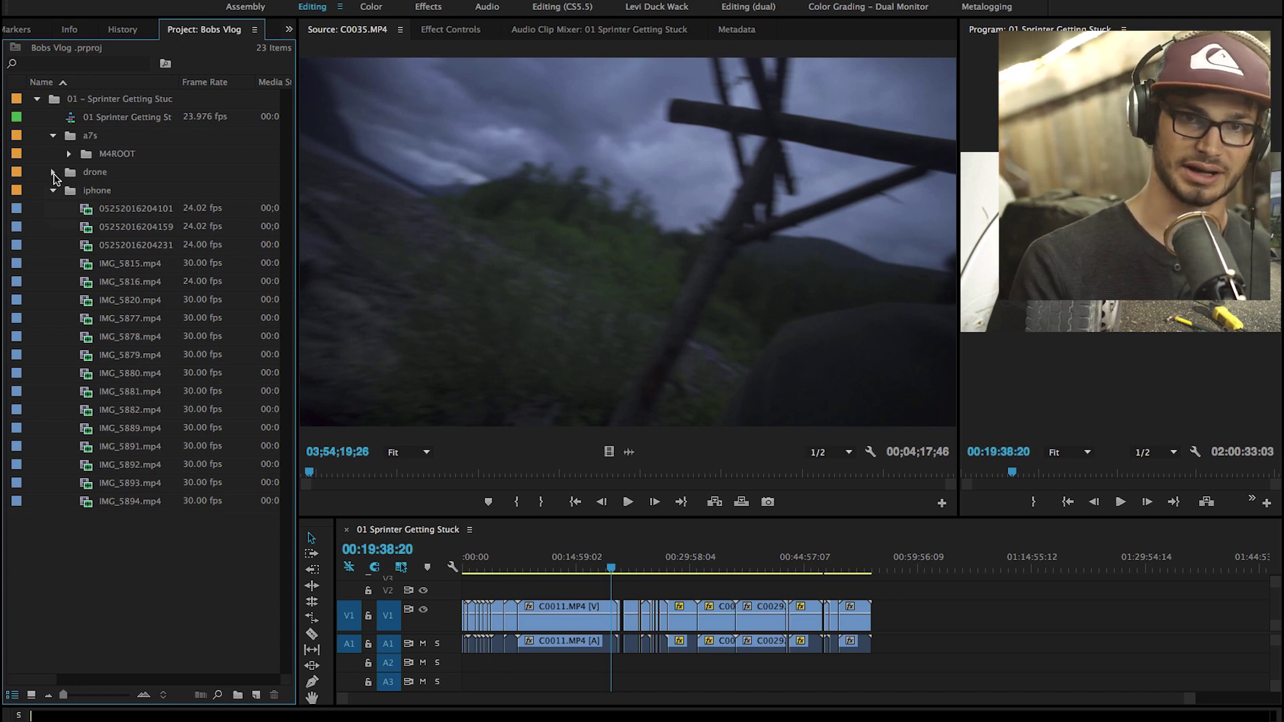
# - Expand the drone folder and preview clips DJI_0073, DJI_0074 and DJI_0075
pyautogui.click(54, 172)
pyautogui.doubleClick(120, 208)
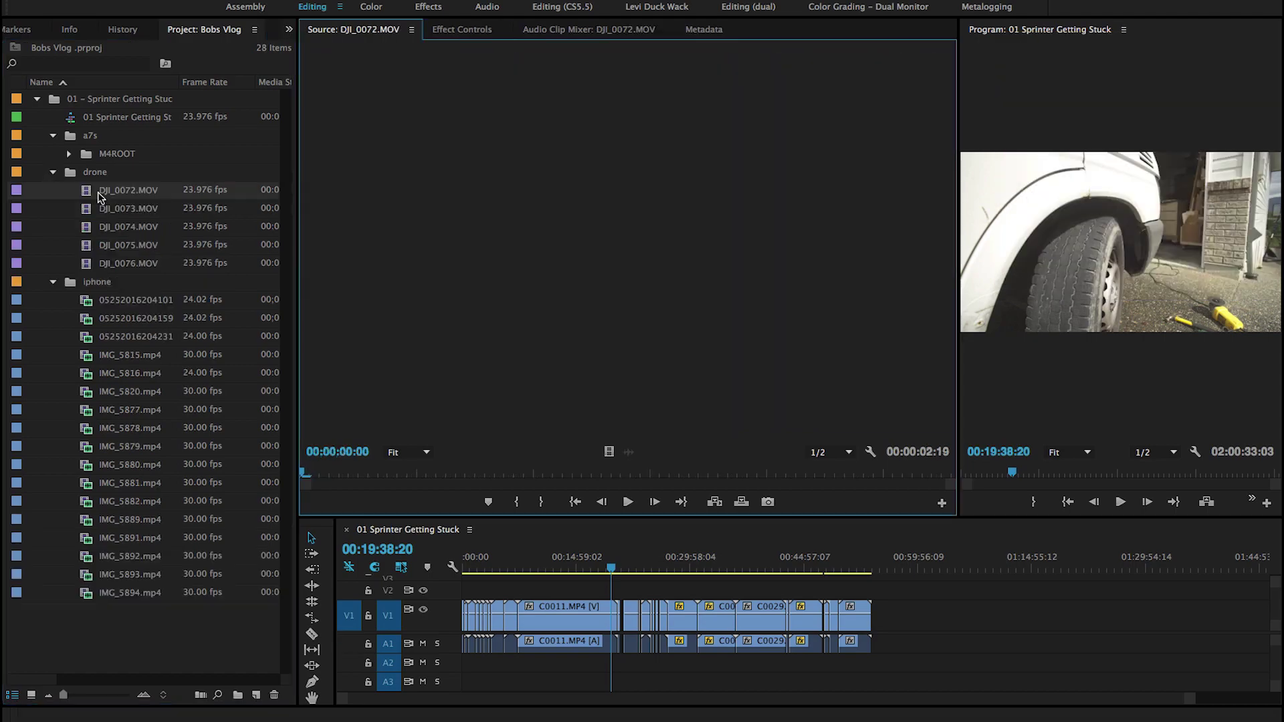
pyautogui.press('space')
pyautogui.scroll(-2, 761, 552)
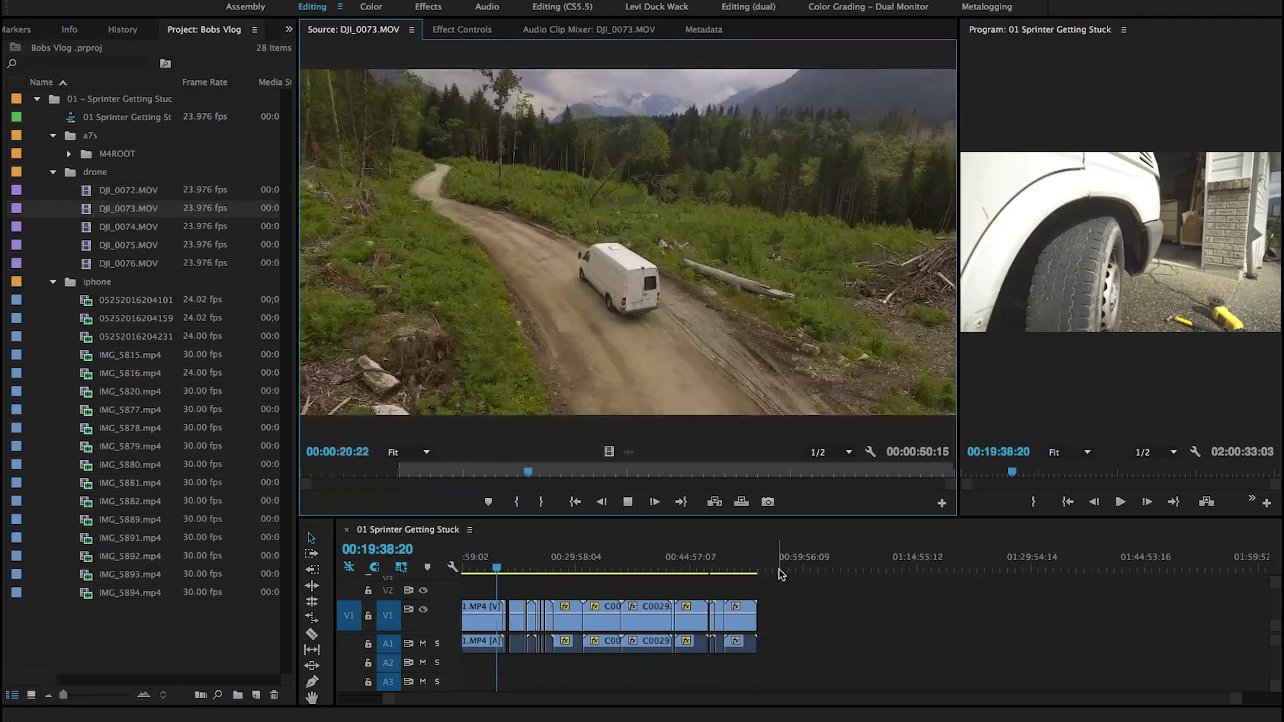
pyautogui.doubleClick(124, 226)
pyautogui.doubleClick(124, 244)
pyautogui.moveTo(479, 472); pyautogui.dragTo(394, 479)
pyautogui.press('l')
pyautogui.press('l')
pyautogui.press('l')
pyautogui.press('l')
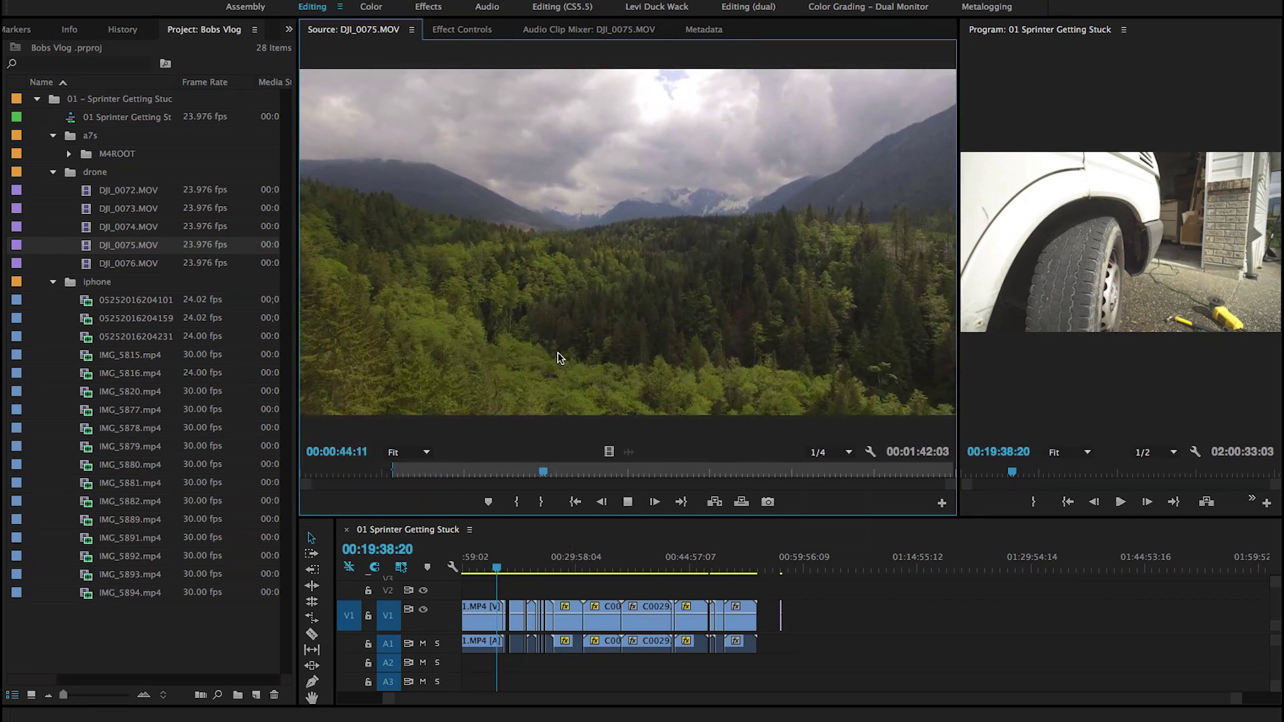
# - Mark an In/Out select range on DJI_0076.MOV
pyautogui.doubleClick(128, 263)
pyautogui.moveTo(367, 476)
pyautogui.mouseDown()
pyautogui.moveTo(533, 484)
pyautogui.moveTo(415, 472)
pyautogui.mouseUp()
pyautogui.press('i')
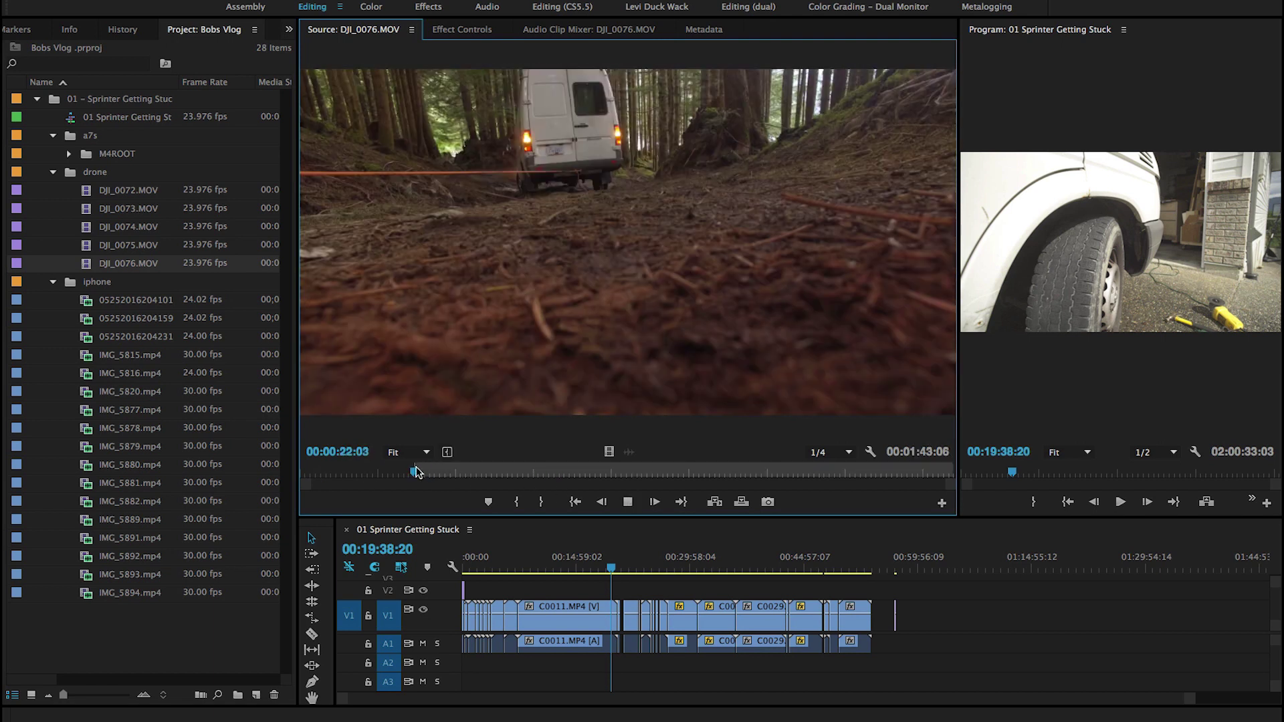
pyautogui.press('l')
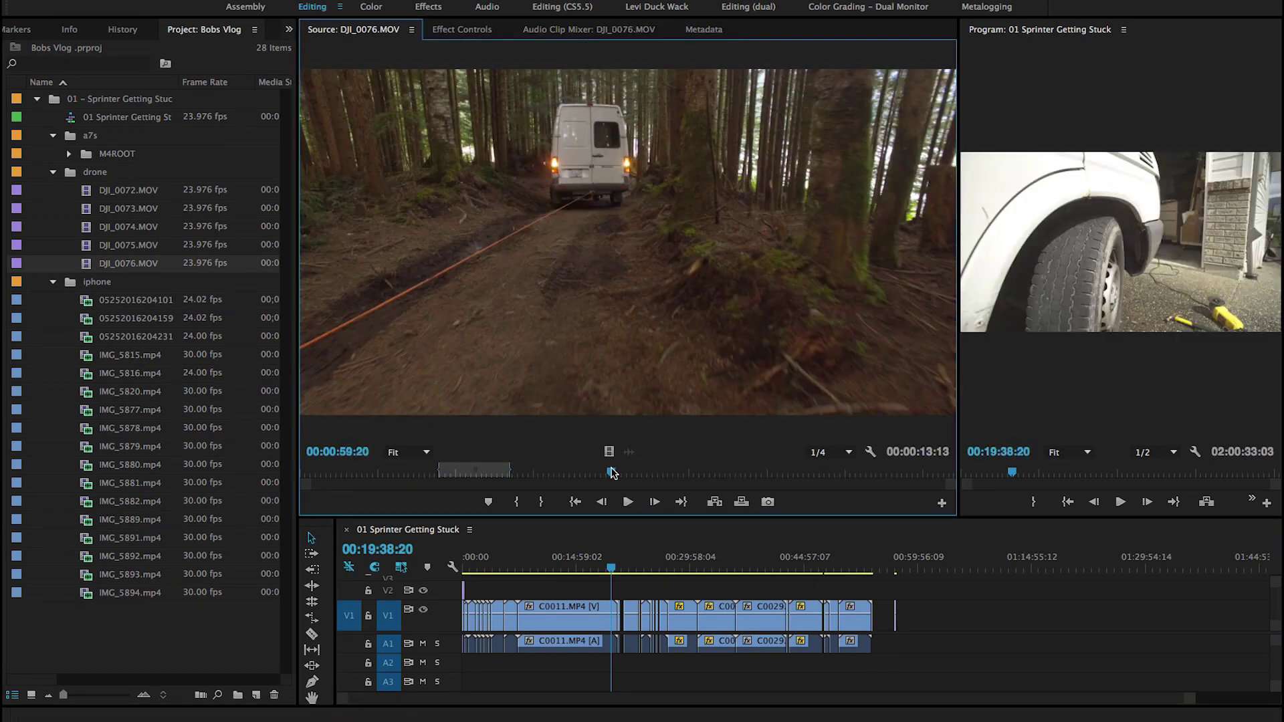
pyautogui.press('i')
pyautogui.press('o')
pyautogui.click(715, 473)
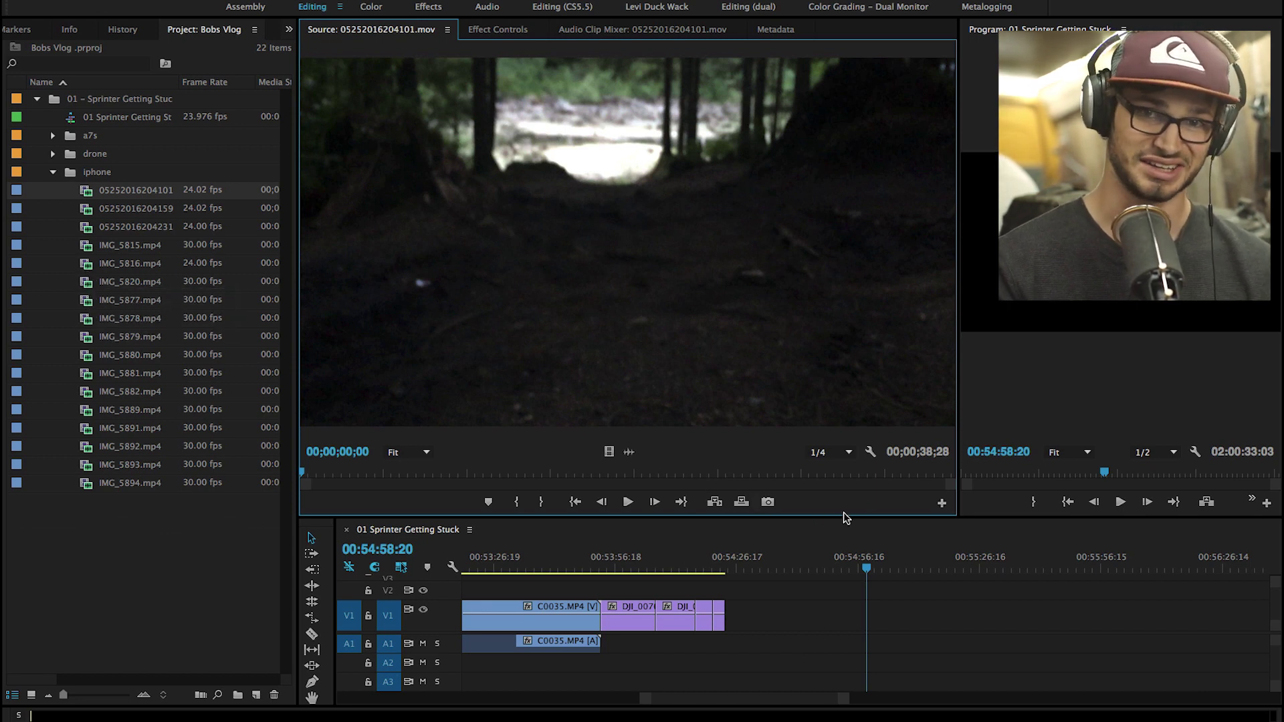
# - Preview the iPhone clips and add the IMG_5877 select to the sequence end
pyautogui.doubleClick(131, 245)
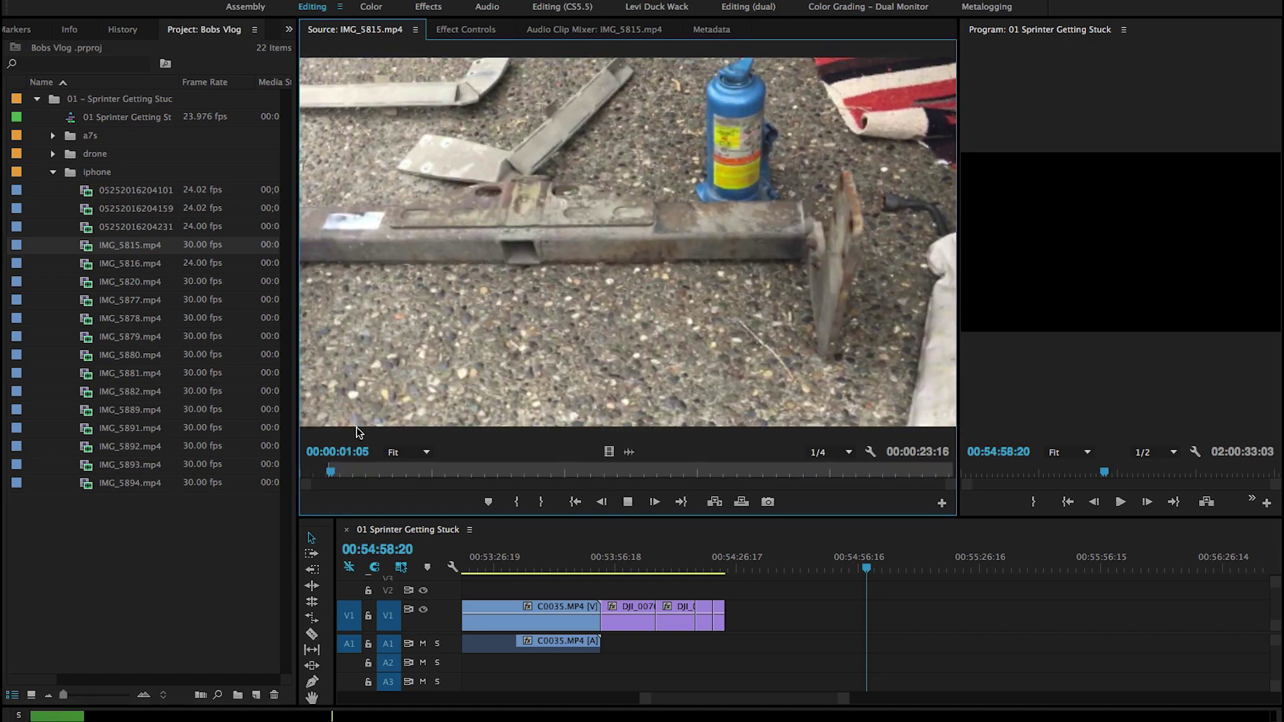
pyautogui.doubleClick(131, 262)
pyautogui.doubleClick(130, 300)
pyautogui.click(579, 474)
pyautogui.press('space')
pyautogui.press('.')
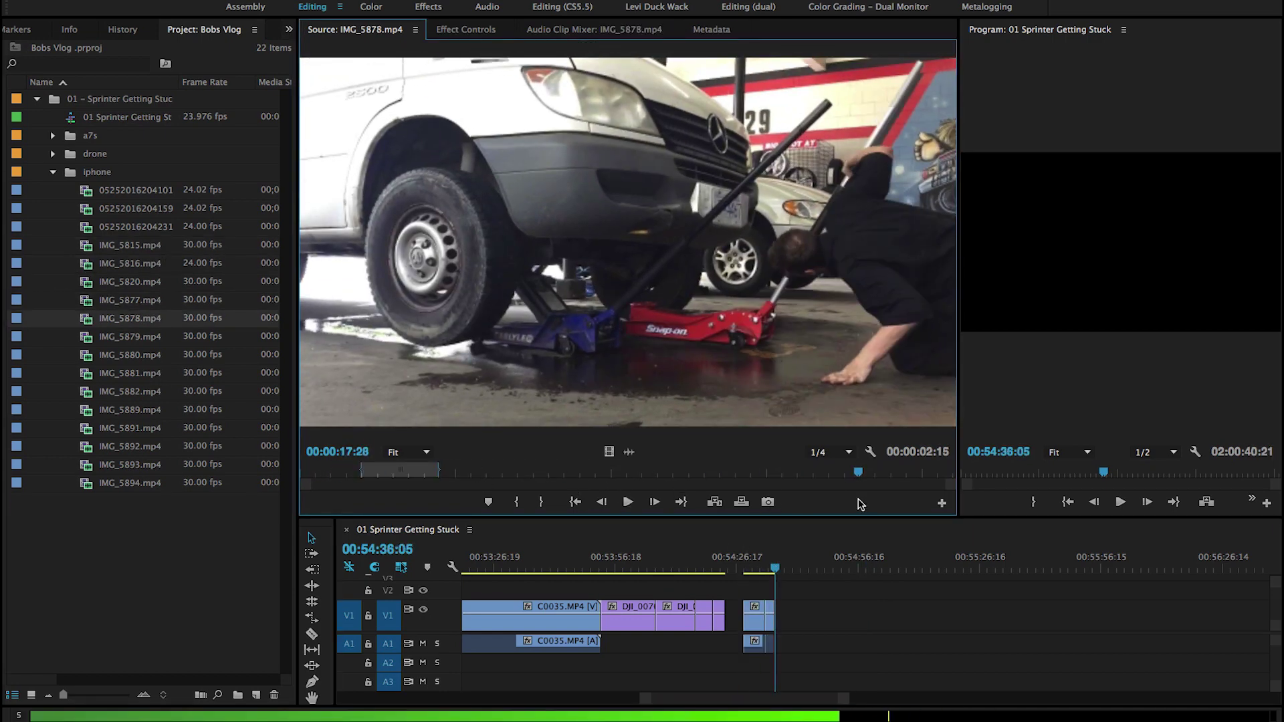
# - Overwrite iPhone clips IMG_5878 through IMG_5891 one after another onto the sequence
pyautogui.press('.')
pyautogui.press('Down')
pyautogui.press('Down')
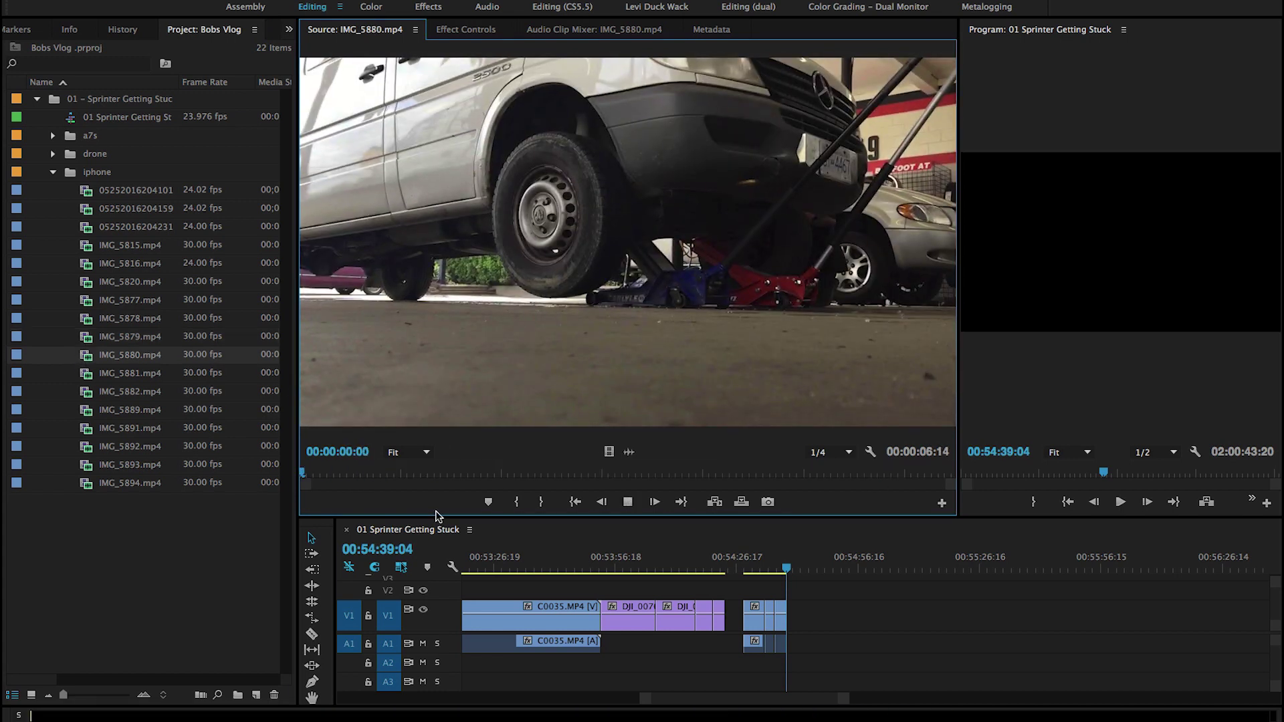
pyautogui.press('Down')
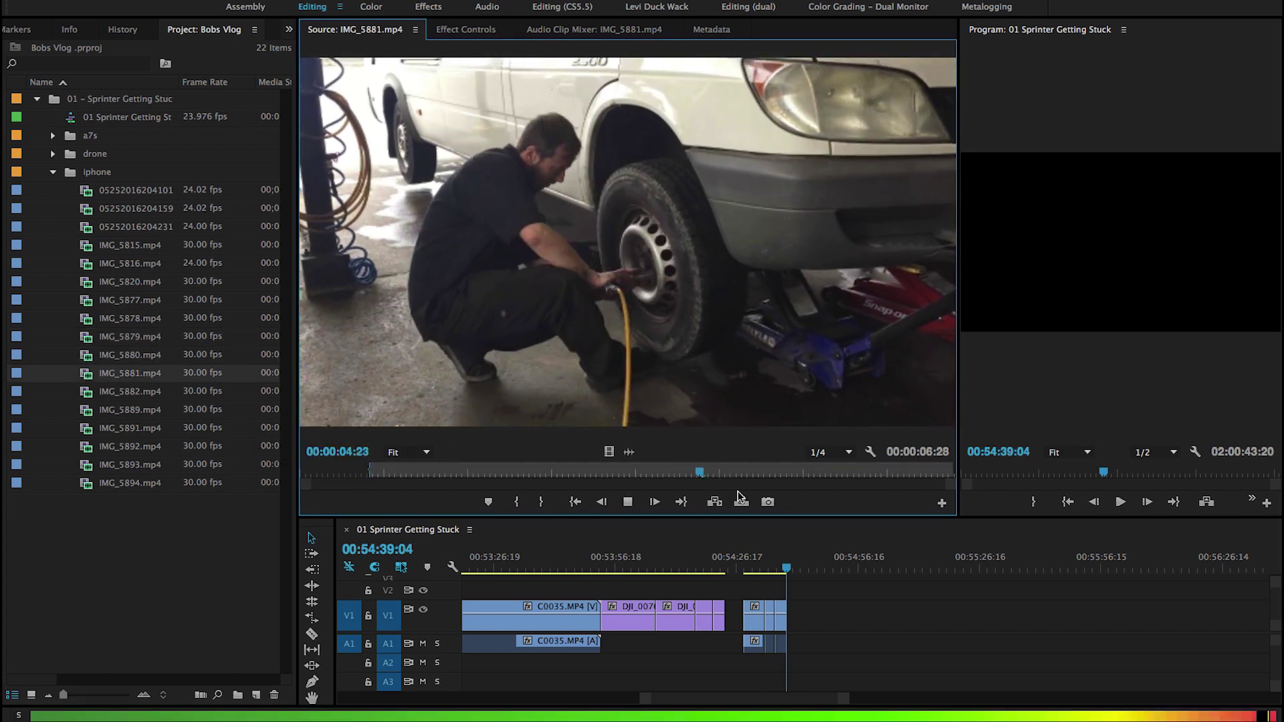
pyautogui.press('.')
pyautogui.press('Down')
pyautogui.press('.')
pyautogui.press('Down')
pyautogui.press('.')
pyautogui.press('Down')
pyautogui.press('.')
pyautogui.press('Down')
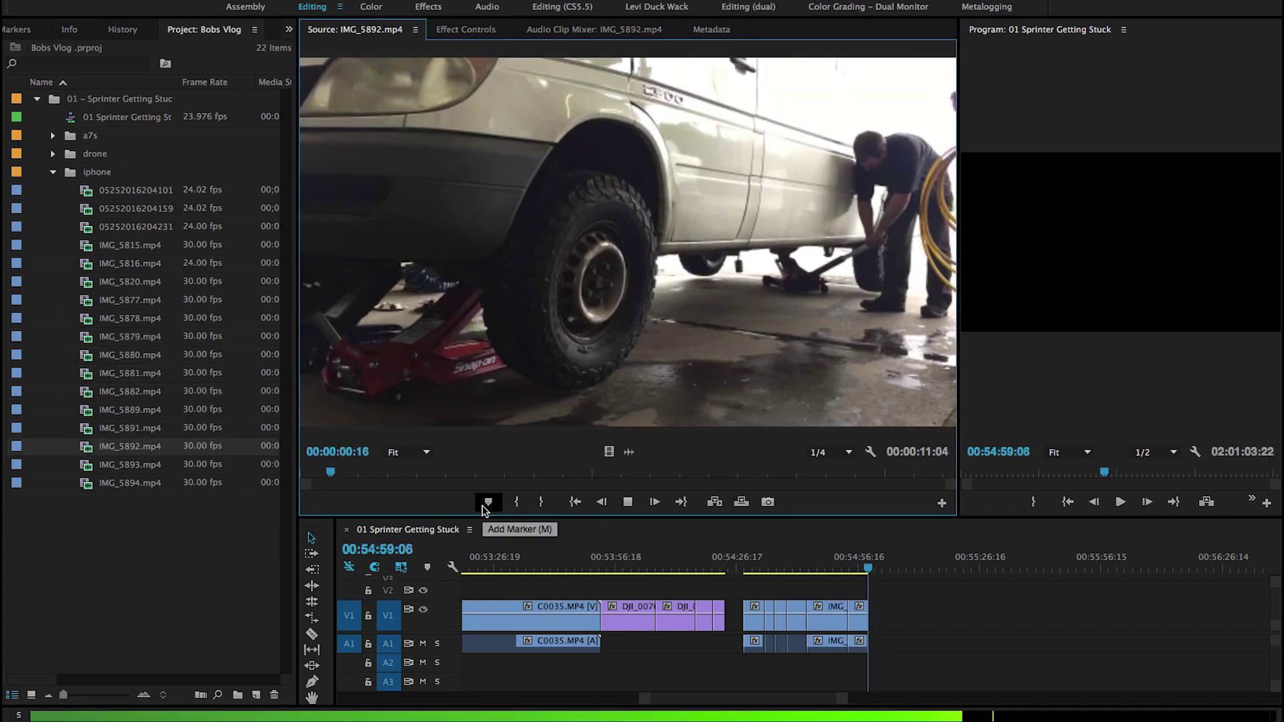
# - Mark and overwrite the IMG_5893 and six-second IMG_5894 selects at the sequence end
pyautogui.press('.')
pyautogui.press('Down')
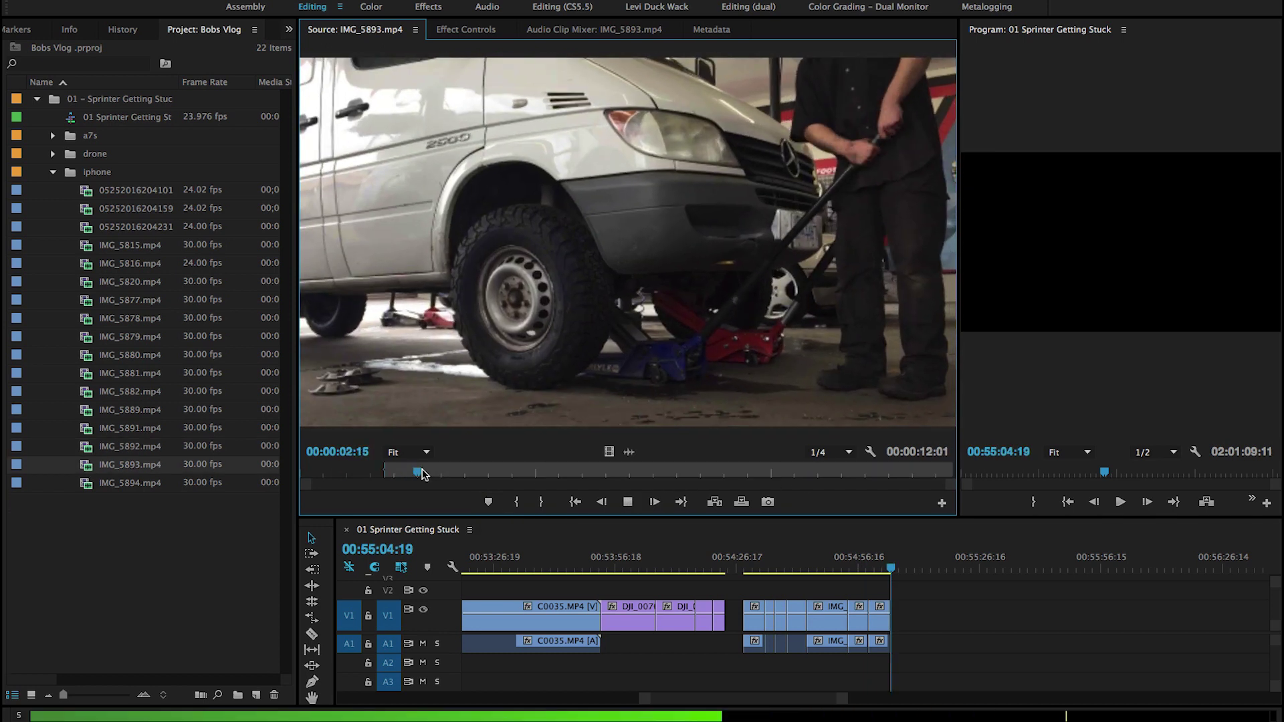
pyautogui.press('i')
pyautogui.press('o')
pyautogui.press('.')
pyautogui.press('Down')
pyautogui.press('i')
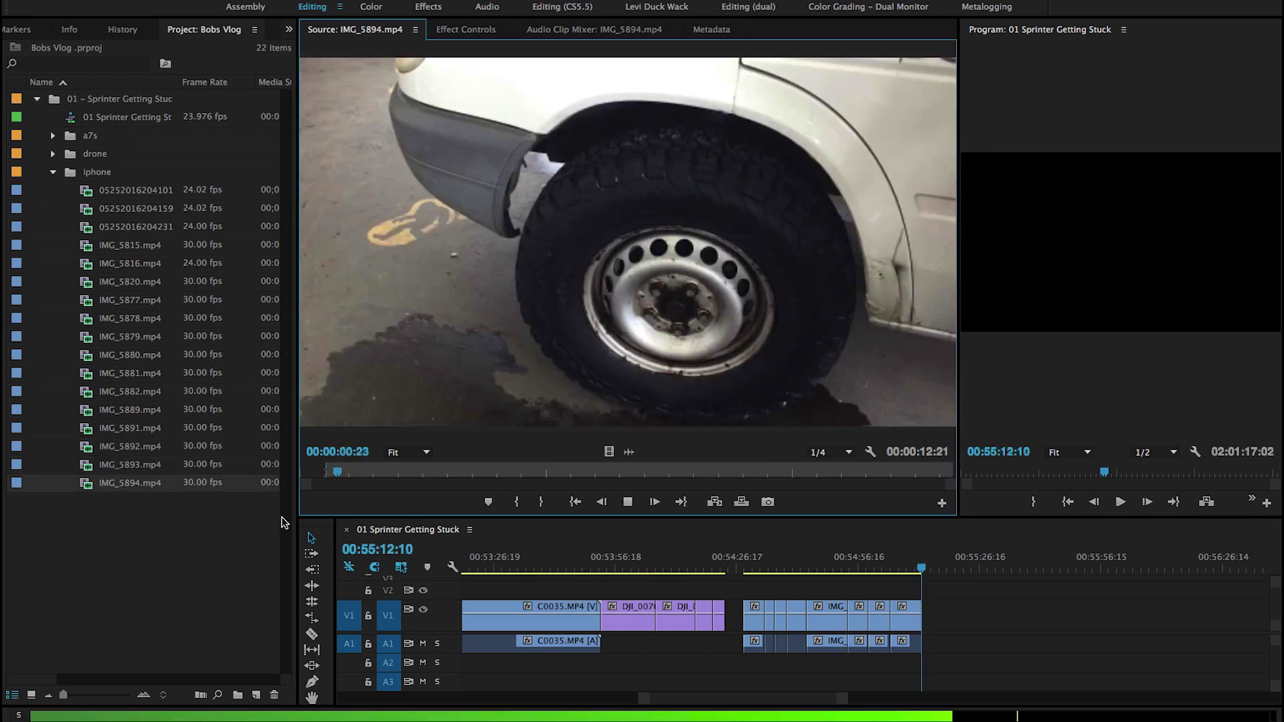
pyautogui.press('o')
pyautogui.press('.')
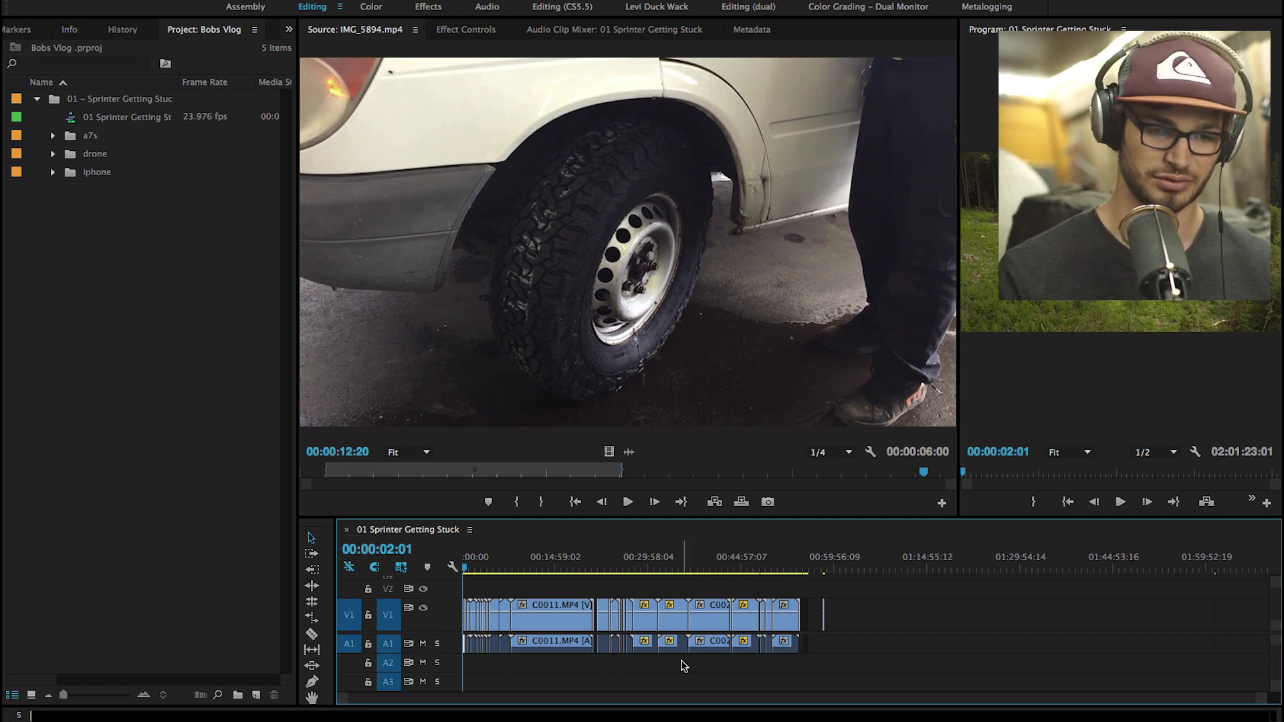
# - Enlarge the timeline panel and heighten V1 and A1 to show thumbnails and waveforms
pyautogui.scroll(-1, 519, 646)
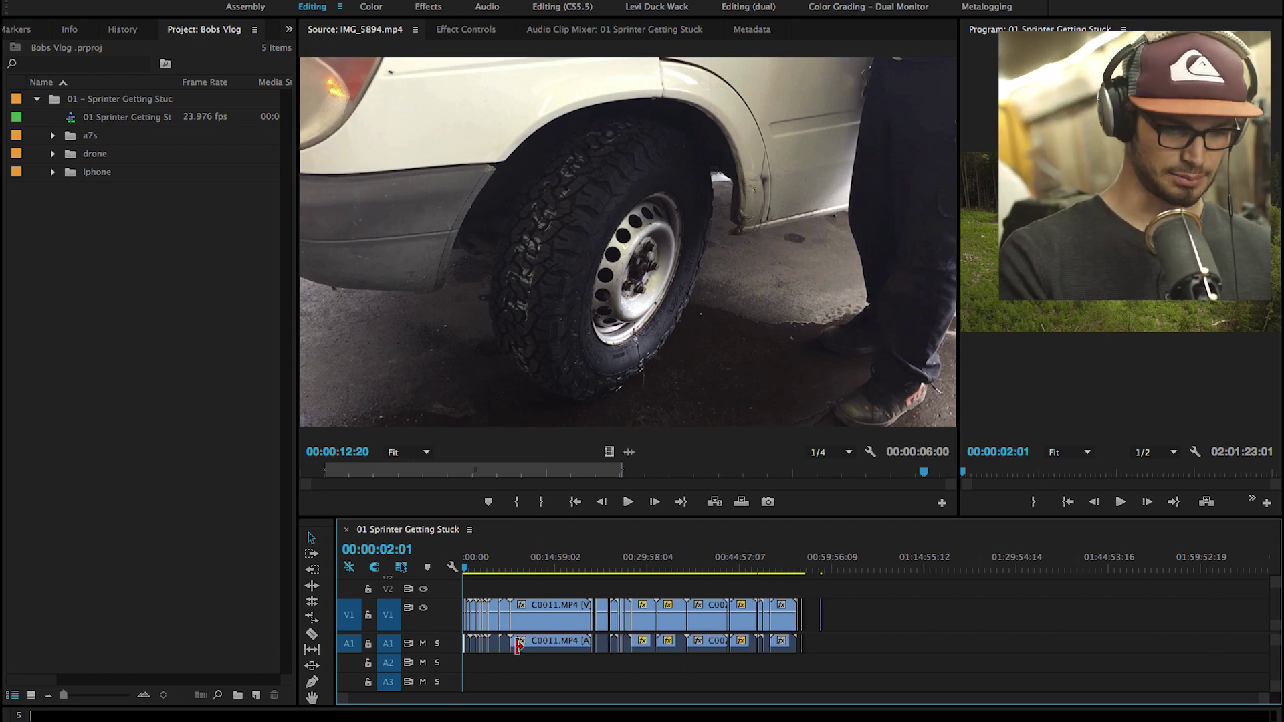
pyautogui.scroll(15, 518, 645)
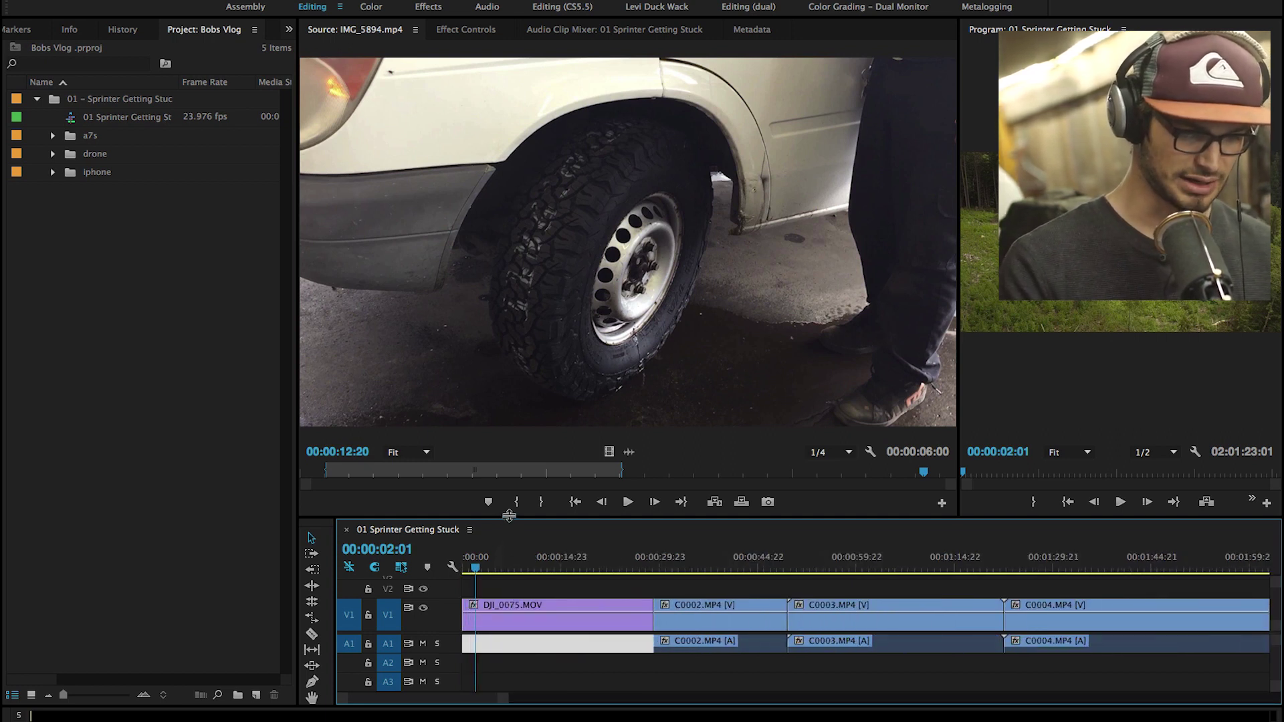
pyautogui.moveTo(504, 518); pyautogui.dragTo(525, 435)
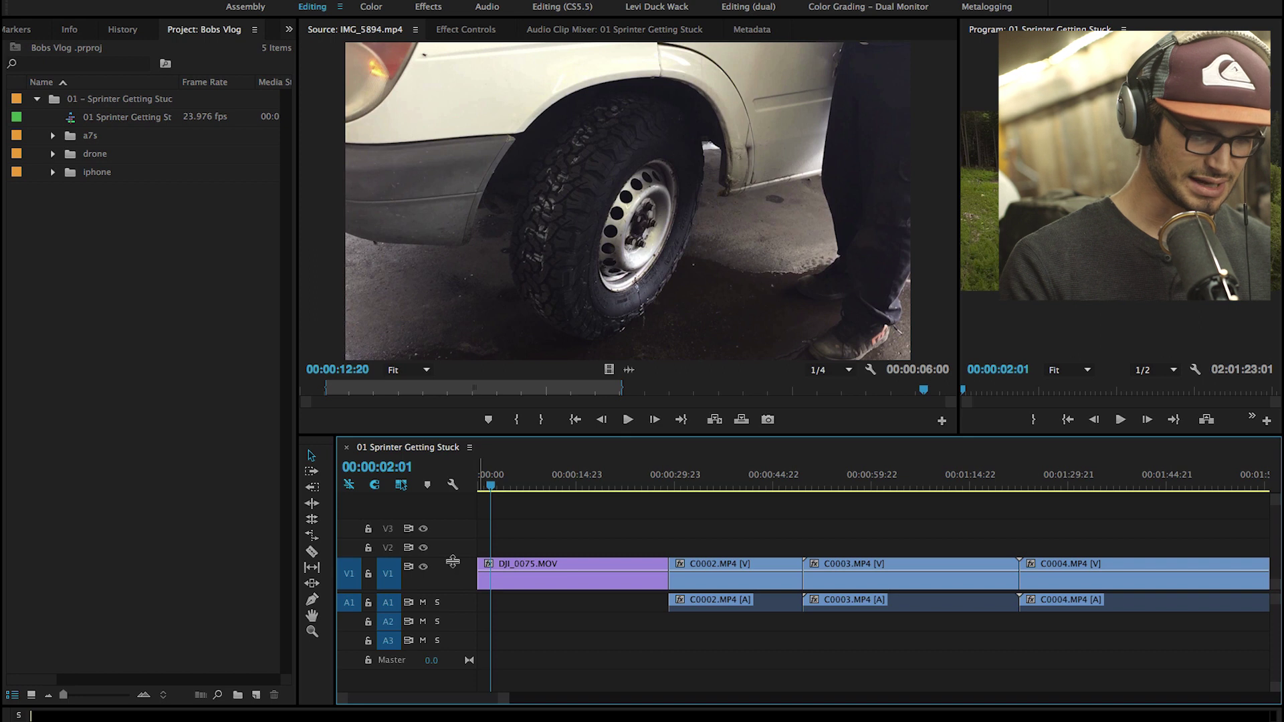
pyautogui.moveTo(453, 561); pyautogui.dragTo(463, 538)
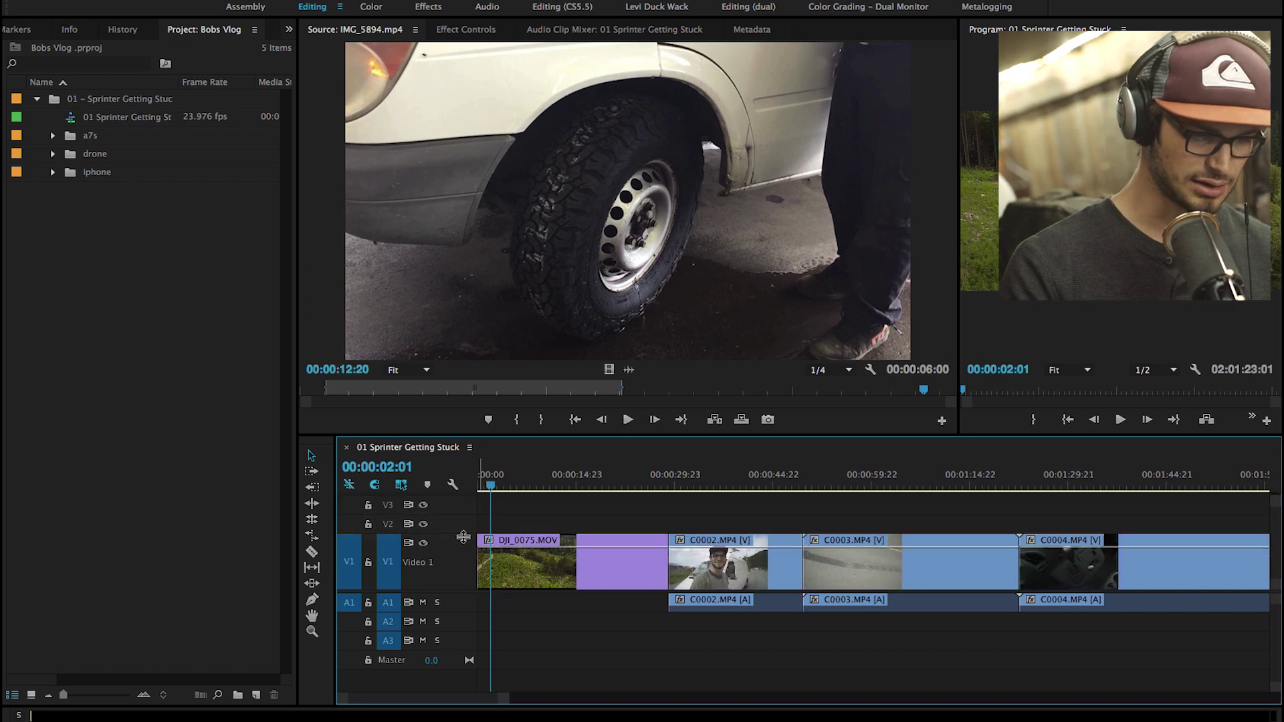
pyautogui.moveTo(468, 621); pyautogui.dragTo(468, 646)
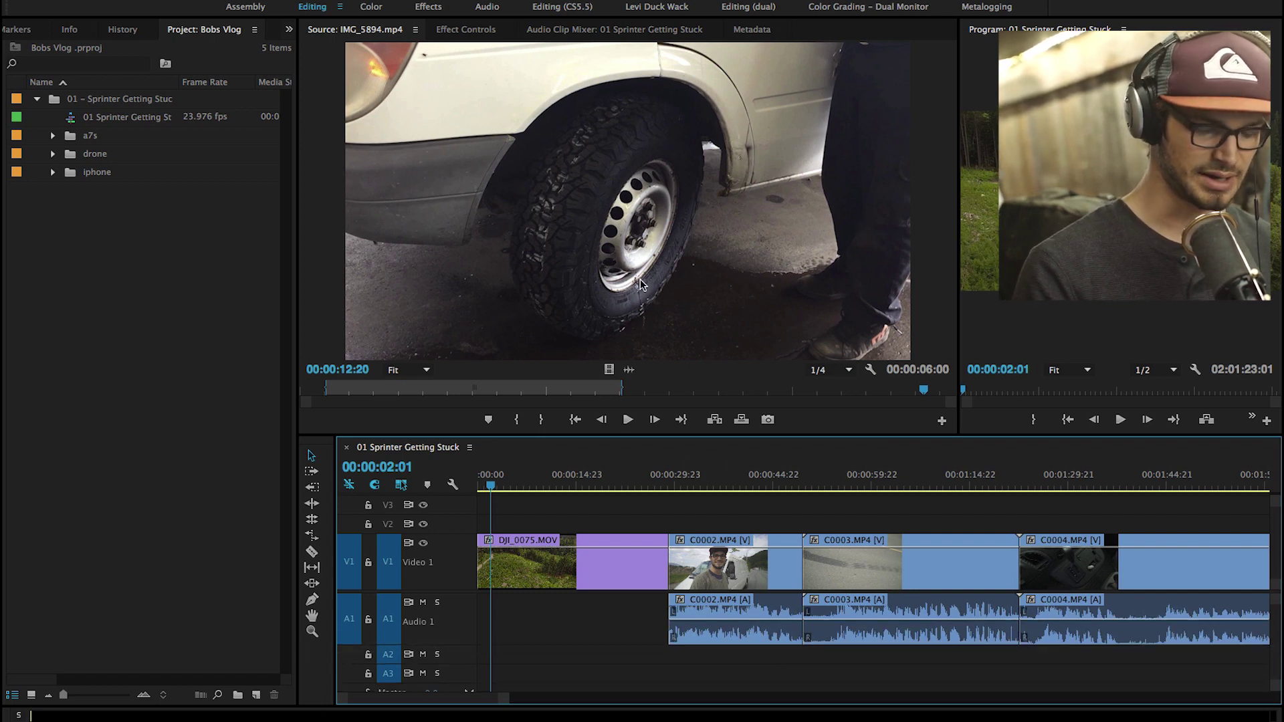
# - Dock the Program monitor beside the Source monitor showing IMG_5894.mp4
pyautogui.click(1014, 30)
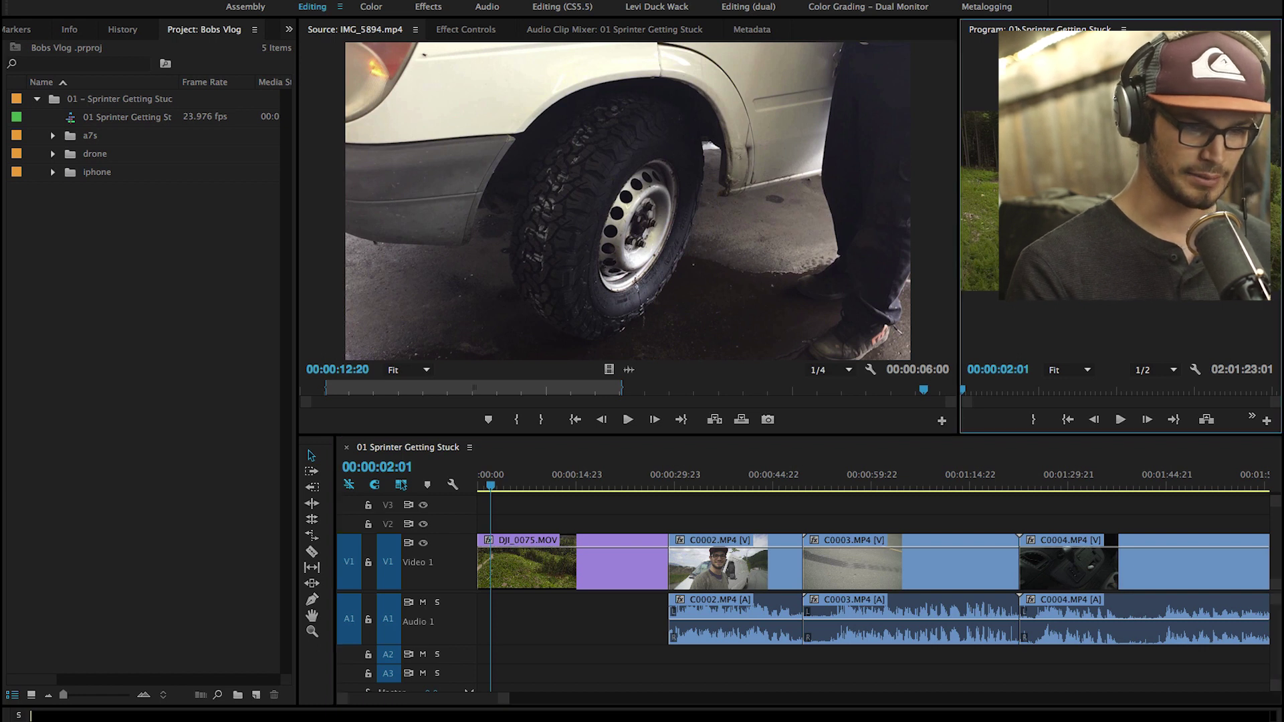
pyautogui.moveTo(1015, 30); pyautogui.dragTo(695, 35)
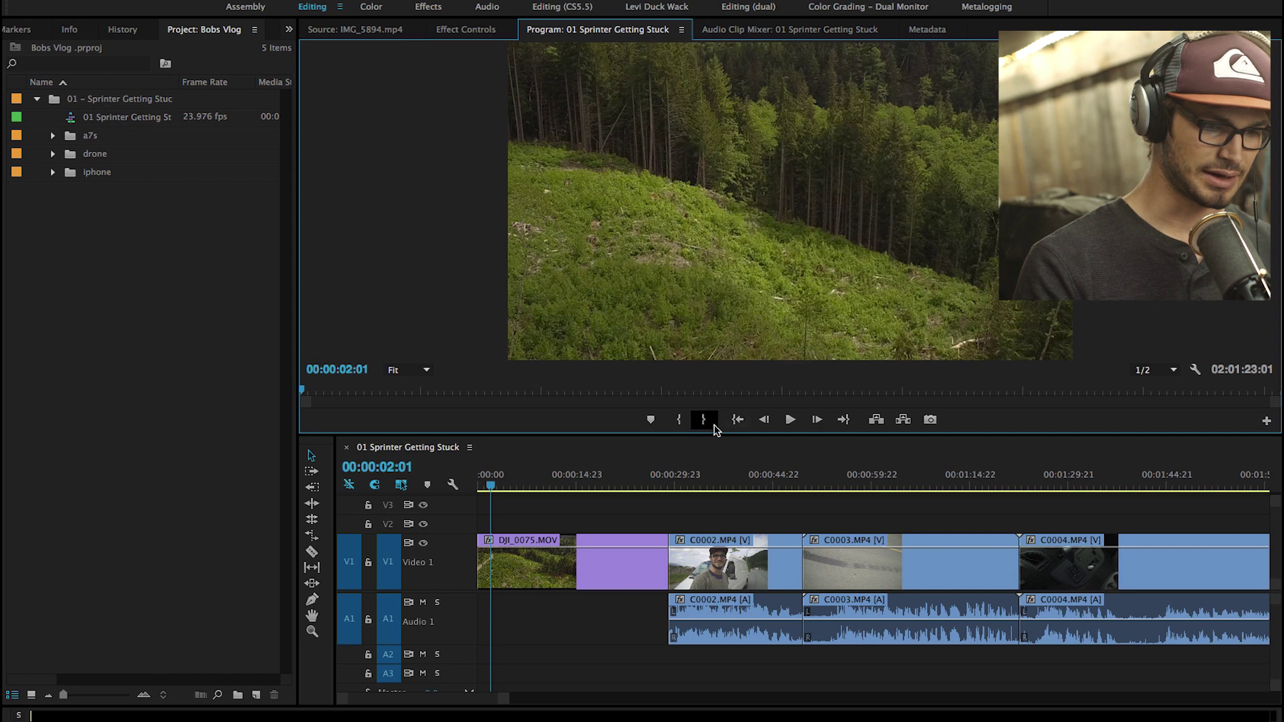
pyautogui.moveTo(691, 435); pyautogui.dragTo(696, 502)
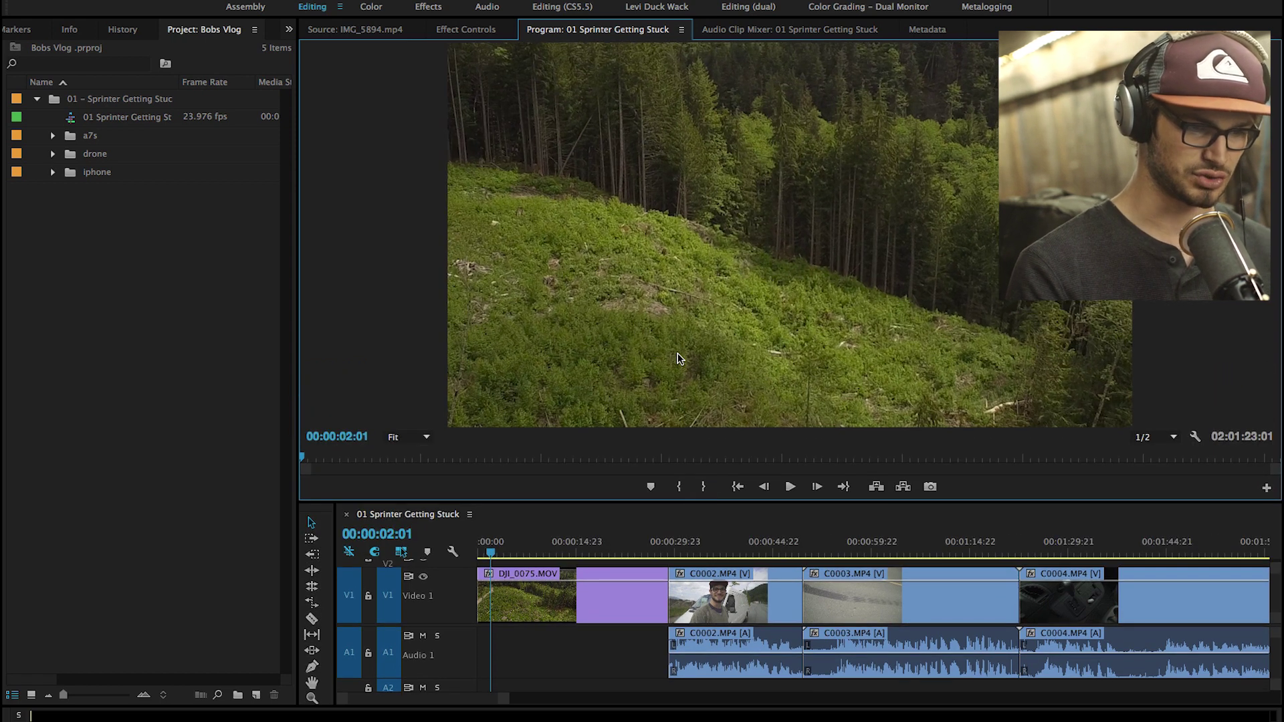
pyautogui.moveTo(547, 25); pyautogui.dragTo(550, 261)
pyautogui.moveTo(1275, 196); pyautogui.dragTo(1275, 193)
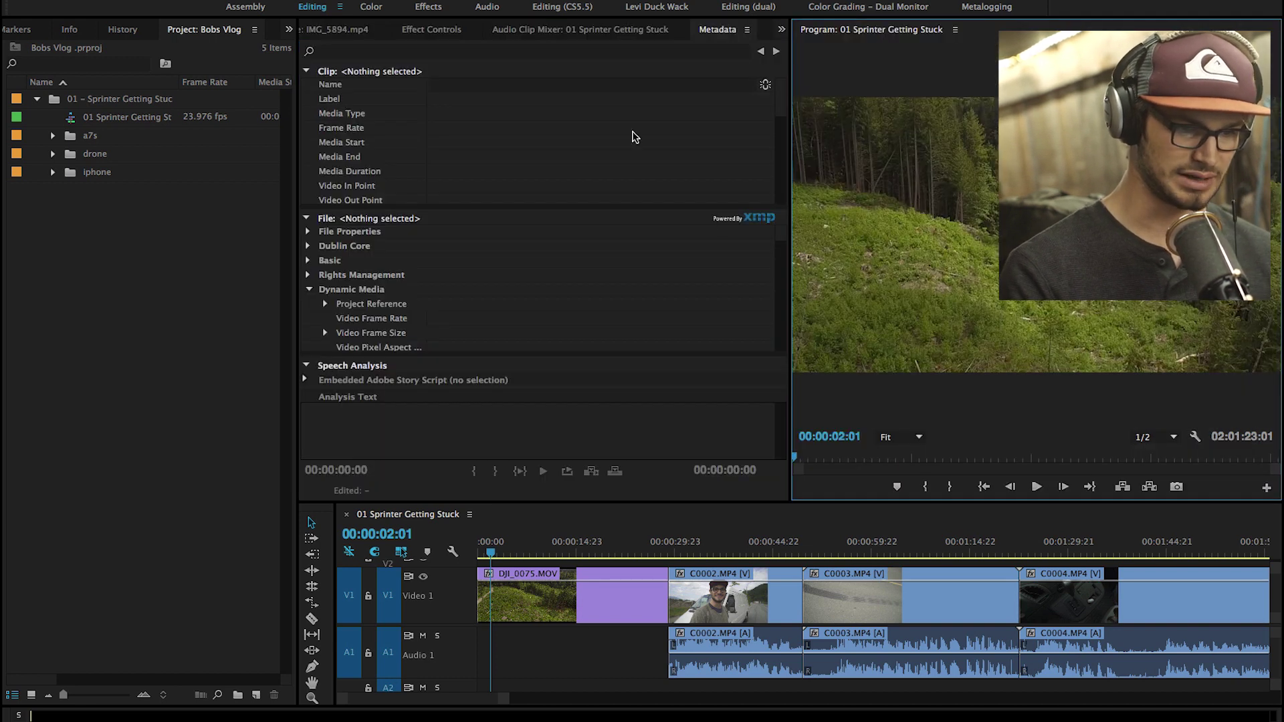
pyautogui.click(327, 32)
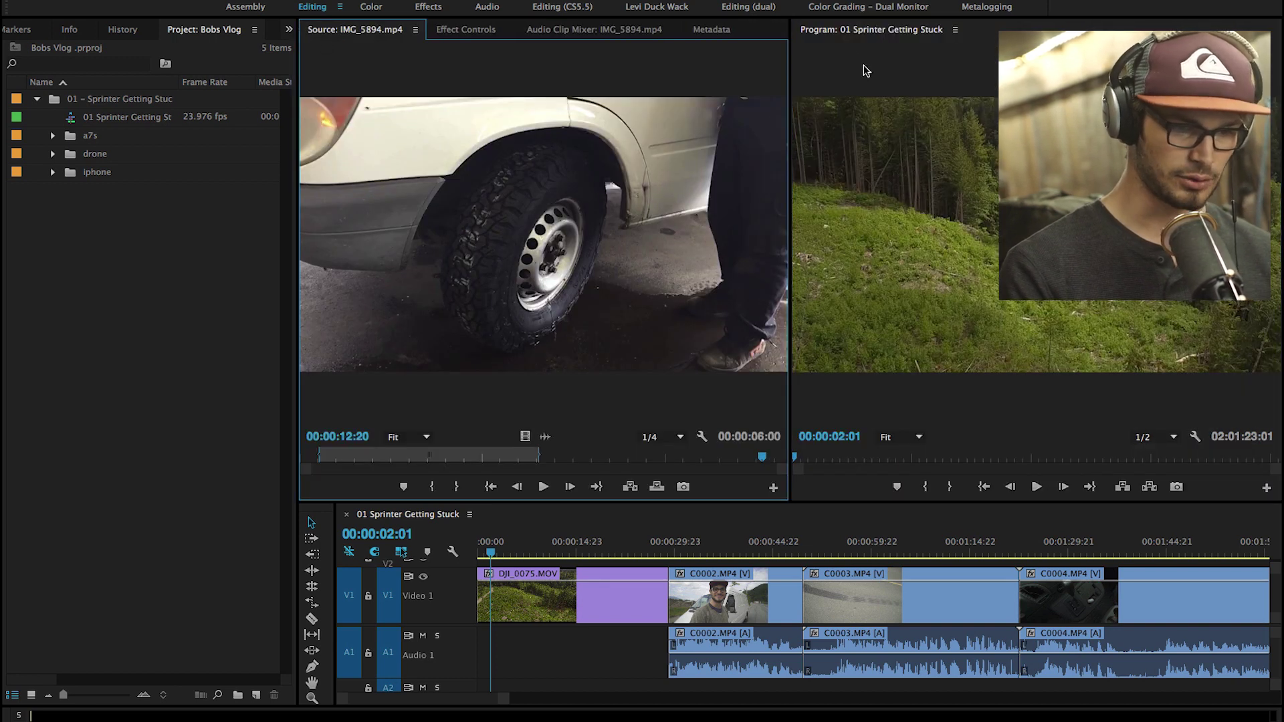
pyautogui.moveTo(855, 31); pyautogui.dragTo(699, 33)
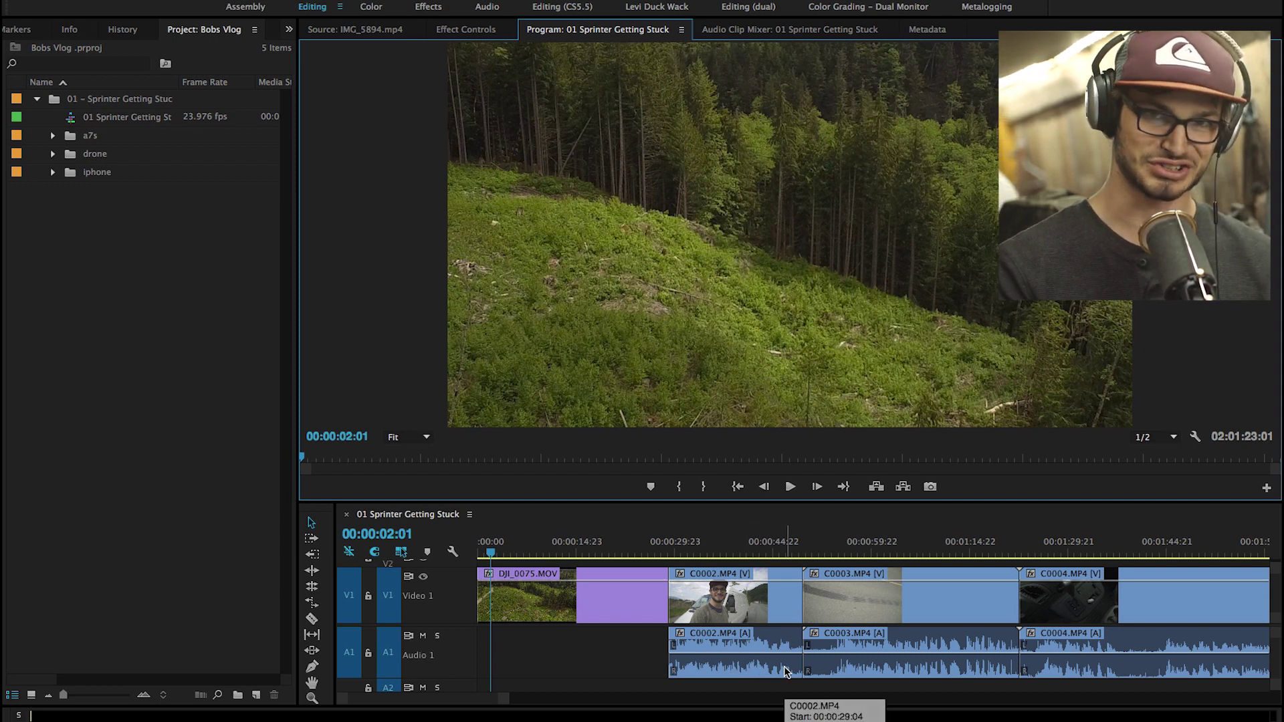
# - Ripple-trim C0002's unwanted tail and C0003's opening road footage at the playhead
pyautogui.click(662, 554)
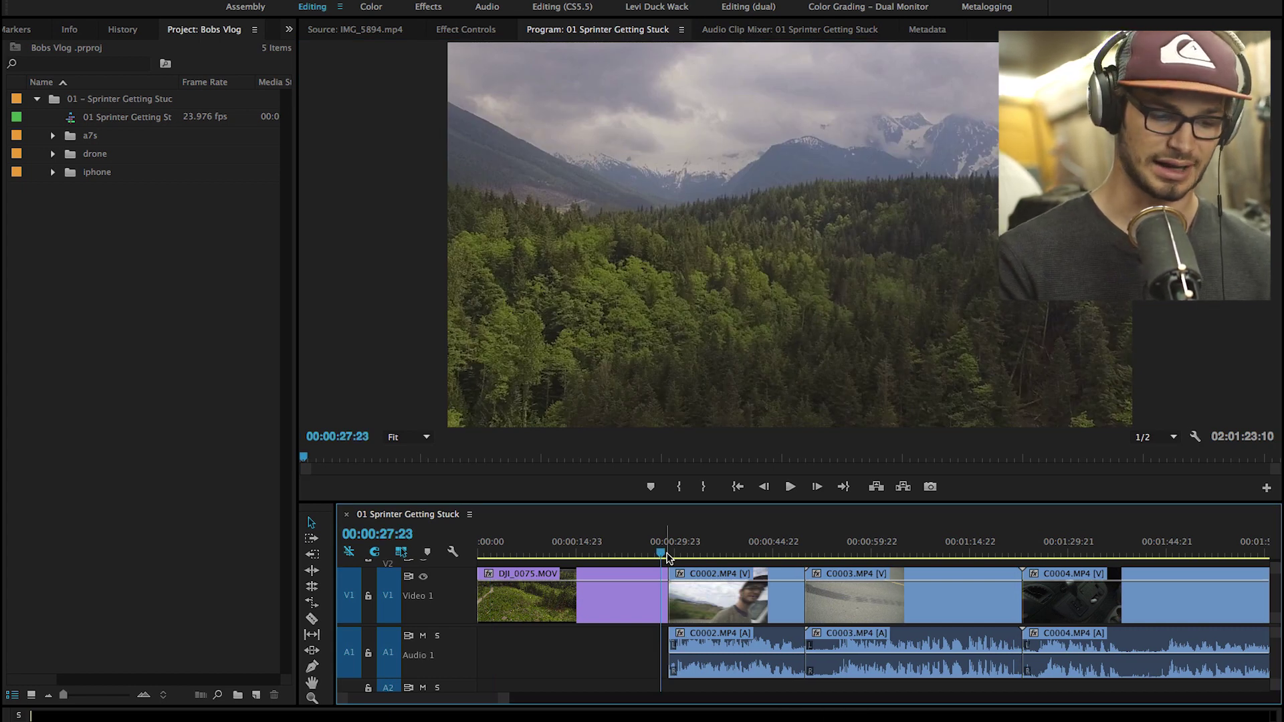
pyautogui.click(692, 552)
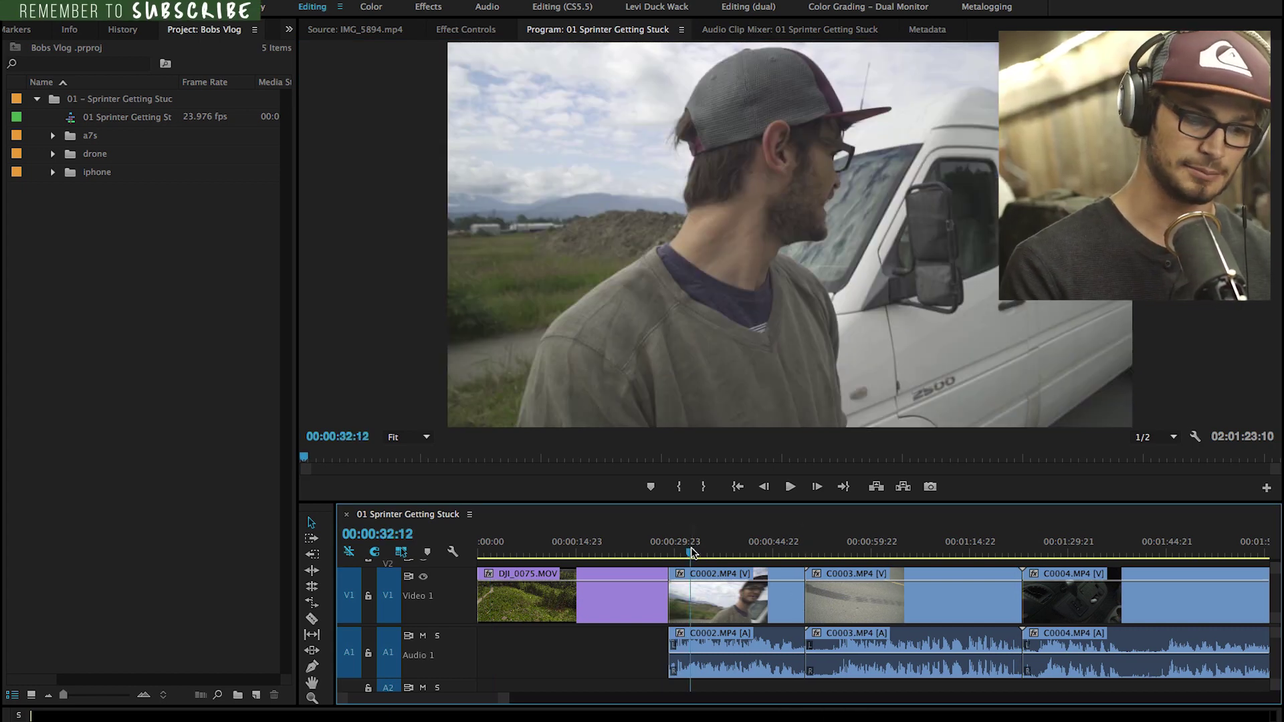
pyautogui.press('space')
pyautogui.press('w')
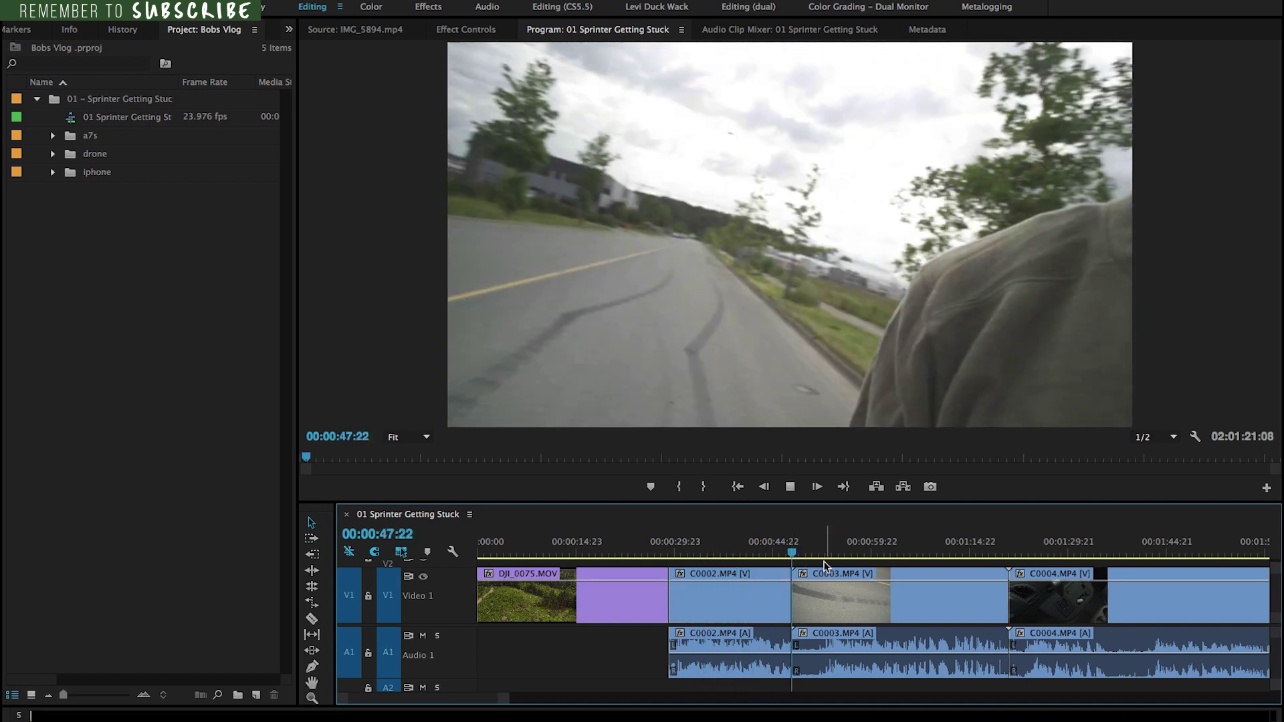
pyautogui.press('q')
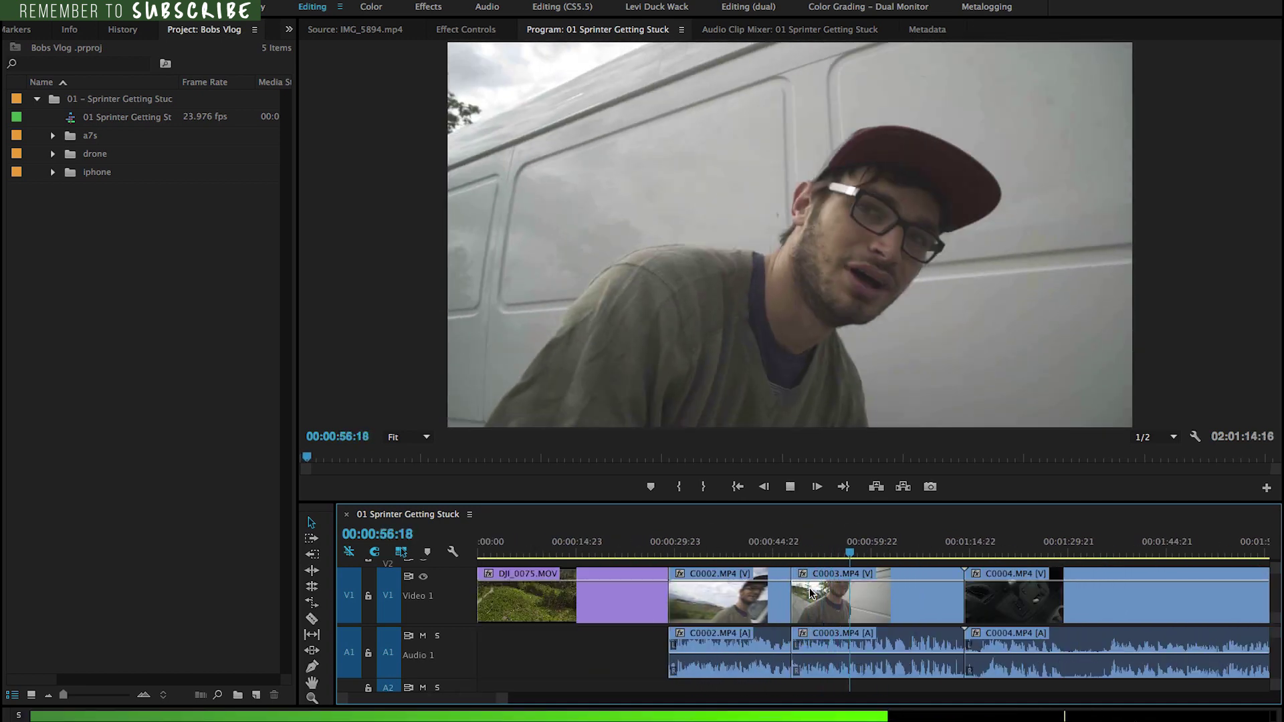
# - Play through the C0003 talking clip, stopping near 00:01:04, and scrub back to a cut point
pyautogui.press('space')
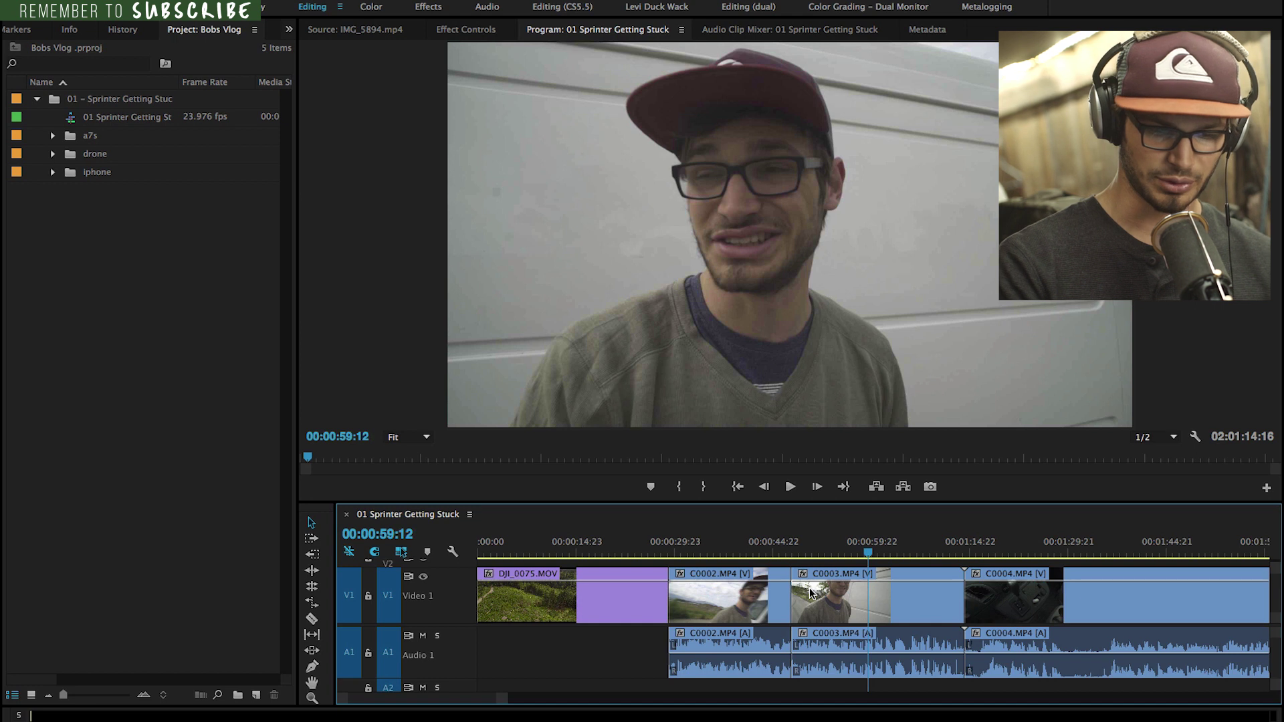
pyautogui.press('space')
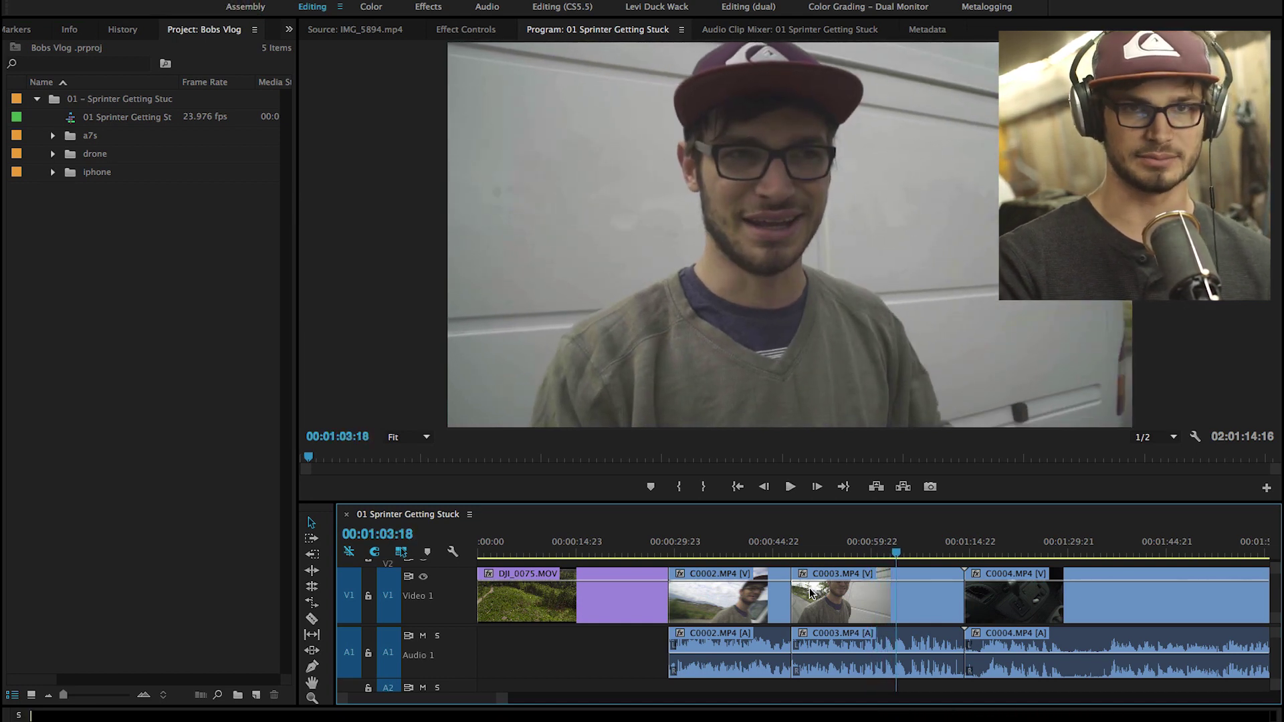
pyautogui.press('space')
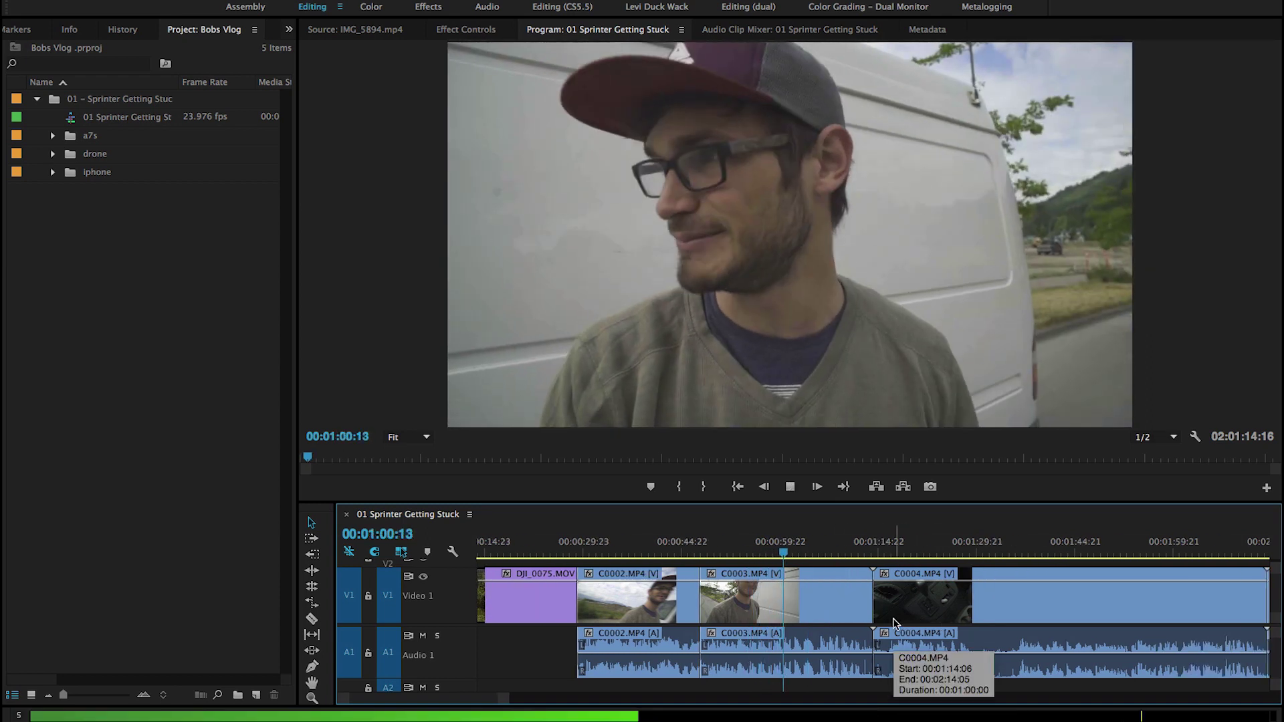
pyautogui.press('space')
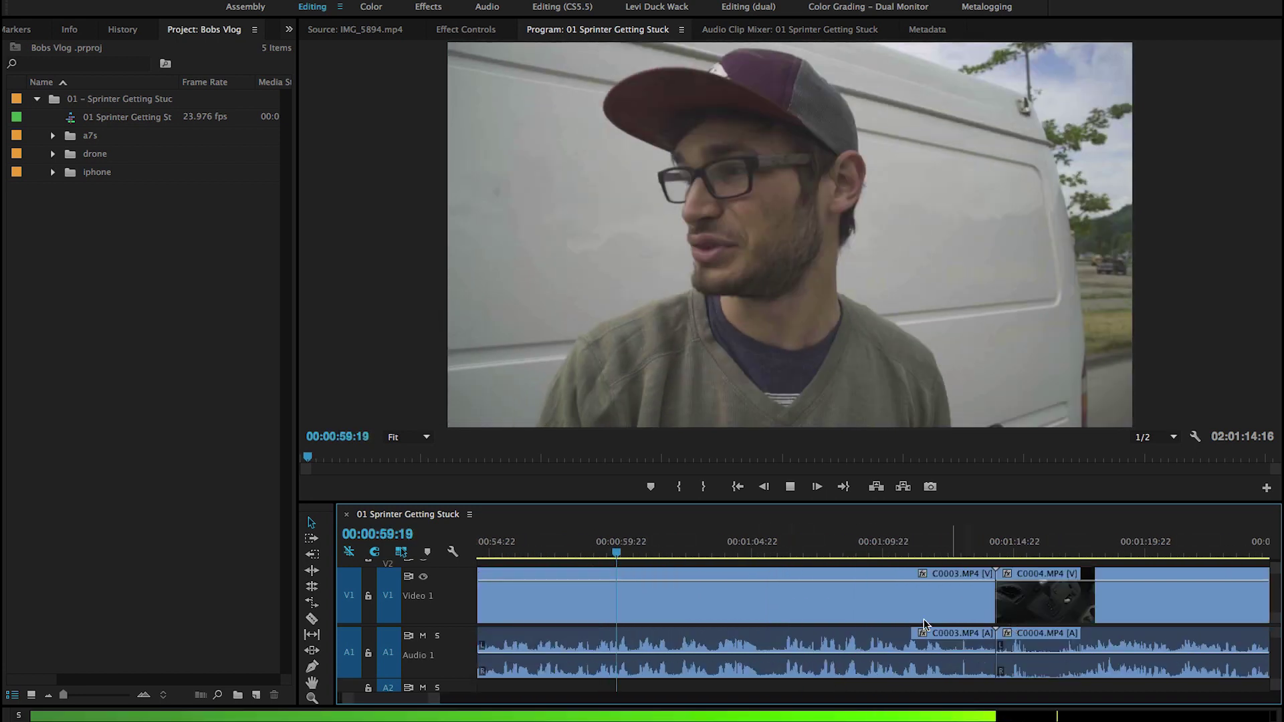
pyautogui.moveTo(589, 541); pyautogui.dragTo(672, 547)
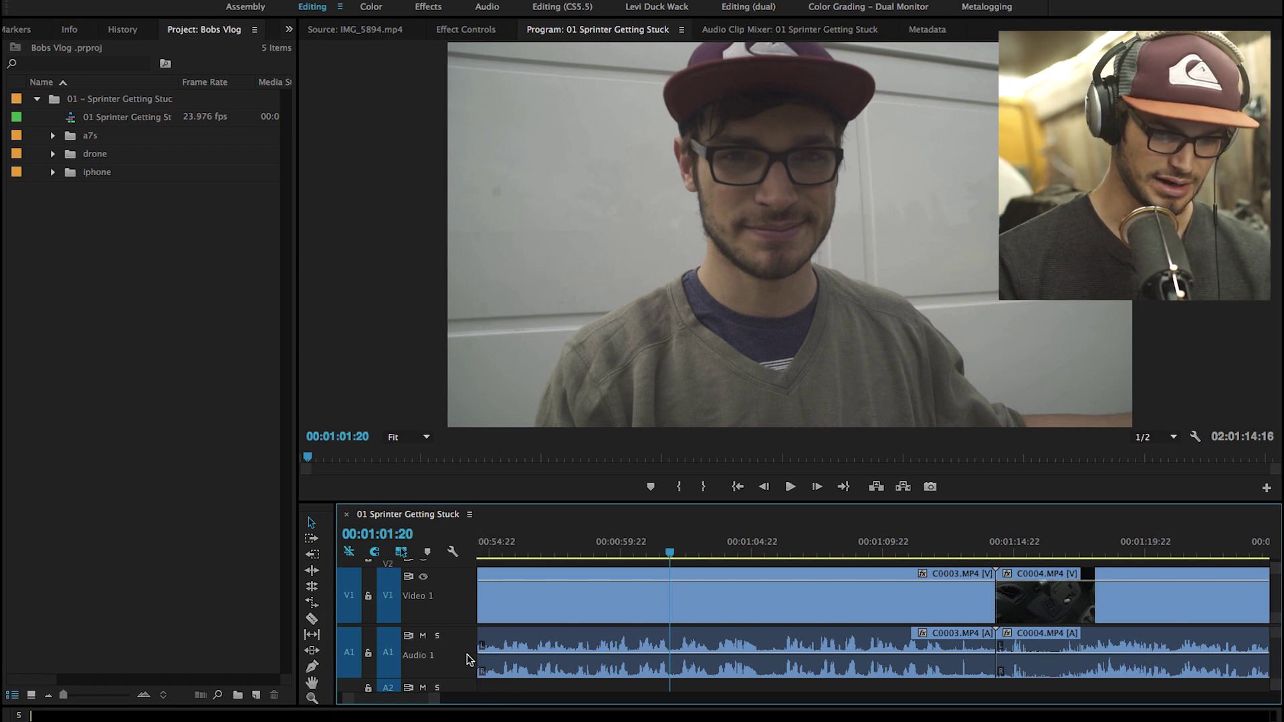
# - Razor C0003 in two places and delete the middle piece so C0004 moves earlier
pyautogui.press('c')
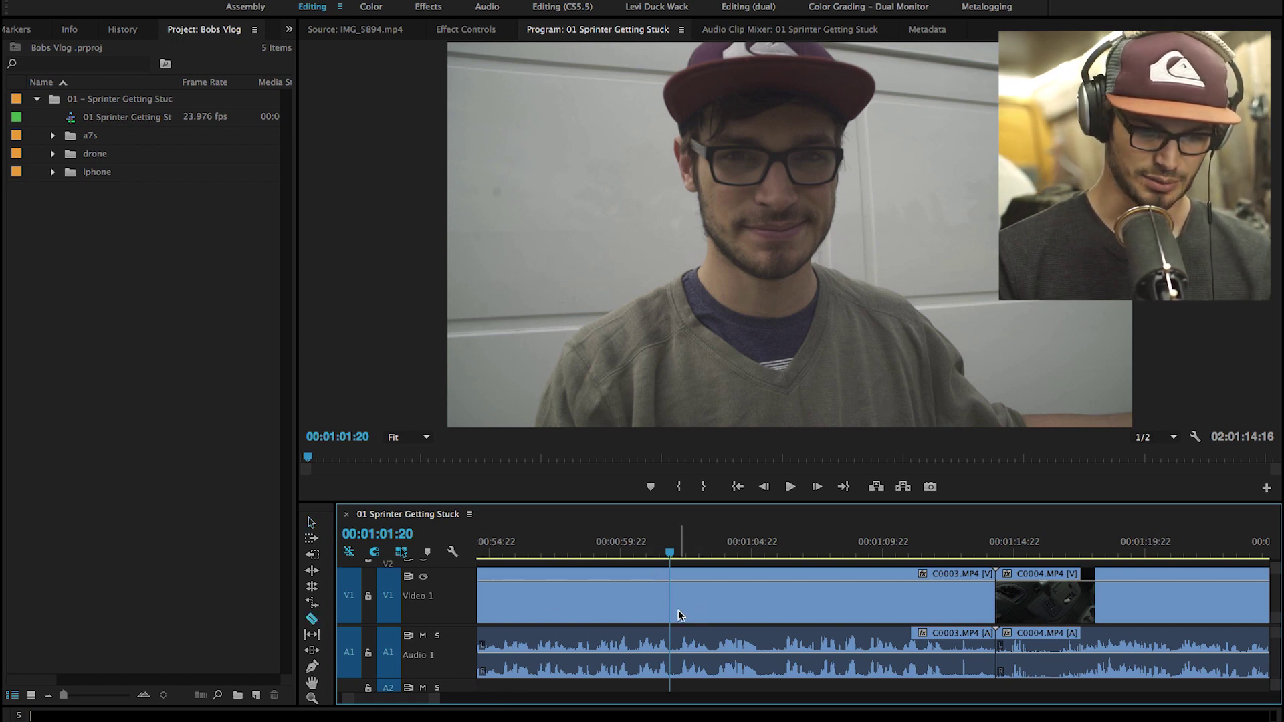
pyautogui.click(675, 599)
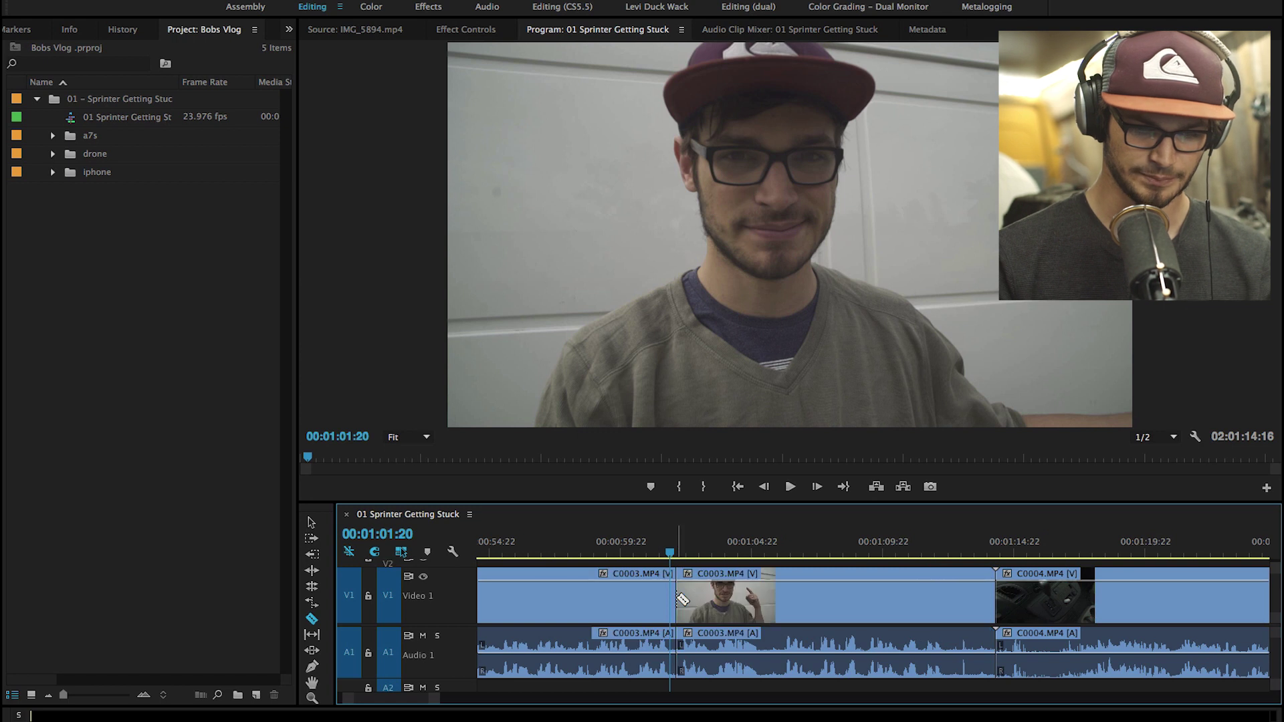
pyautogui.click(783, 602)
pyautogui.press('v')
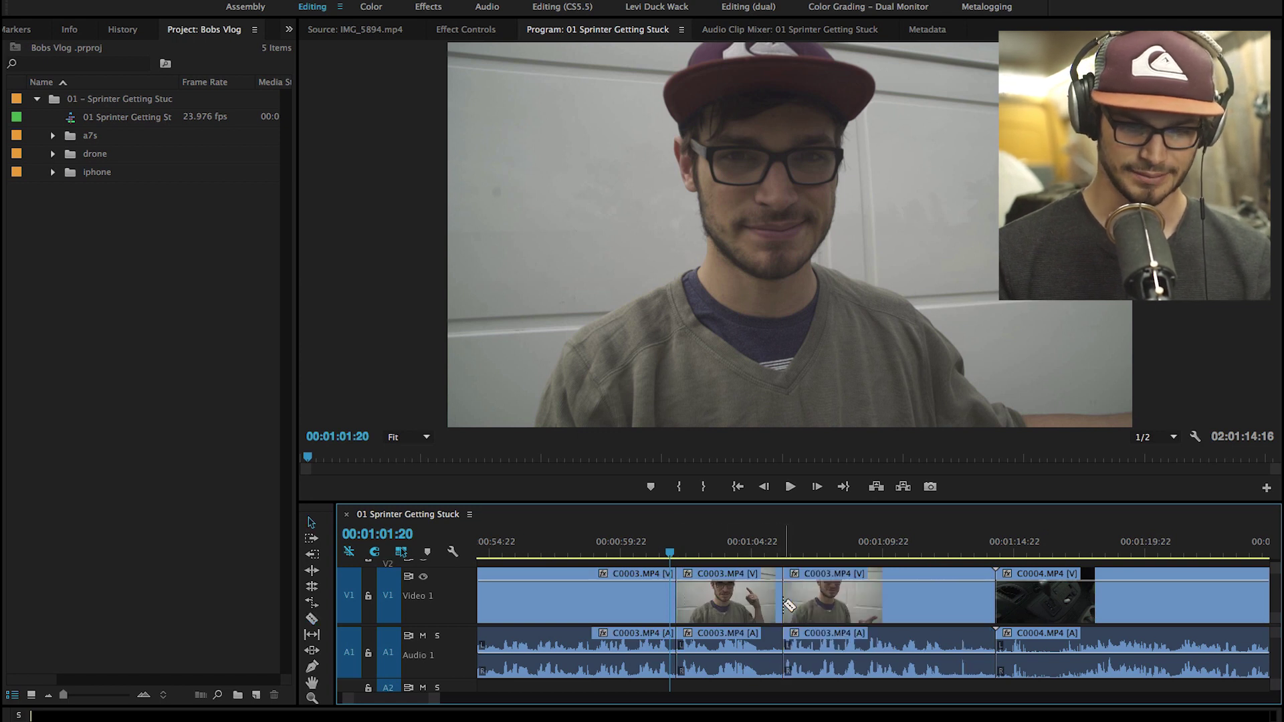
pyautogui.click(741, 601)
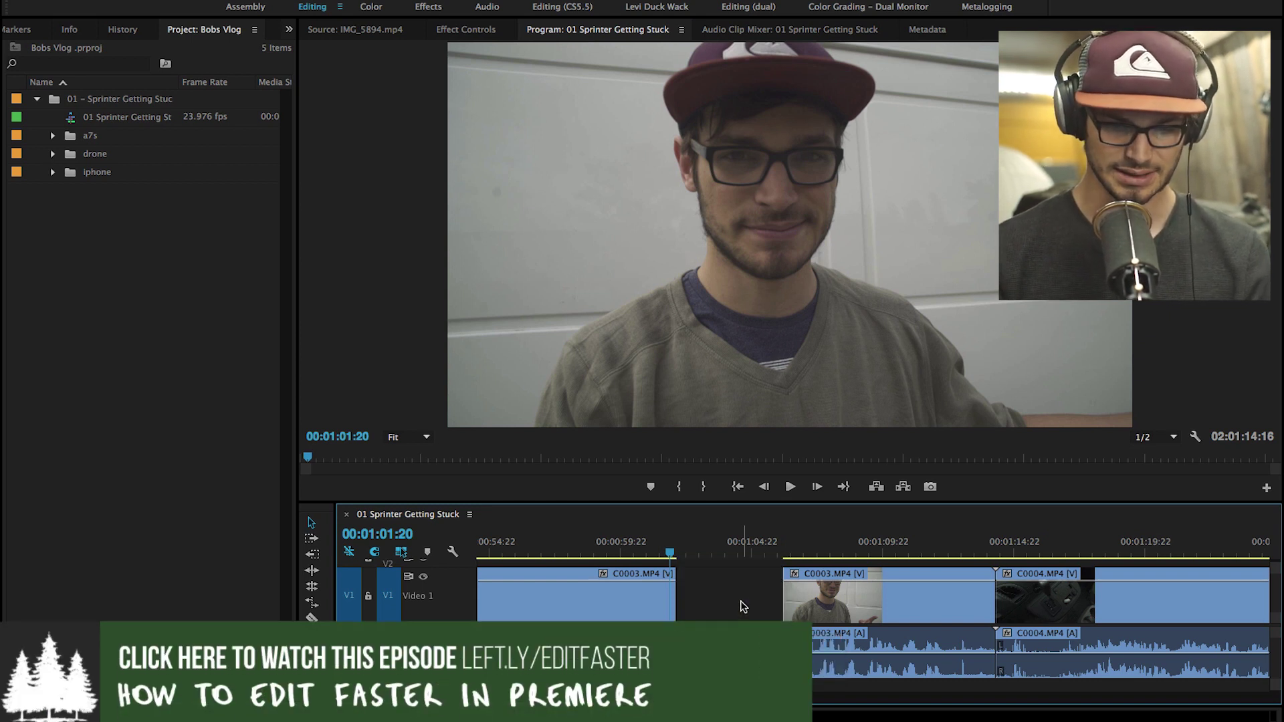
pyautogui.press('Delete')
pyautogui.press('Delete')
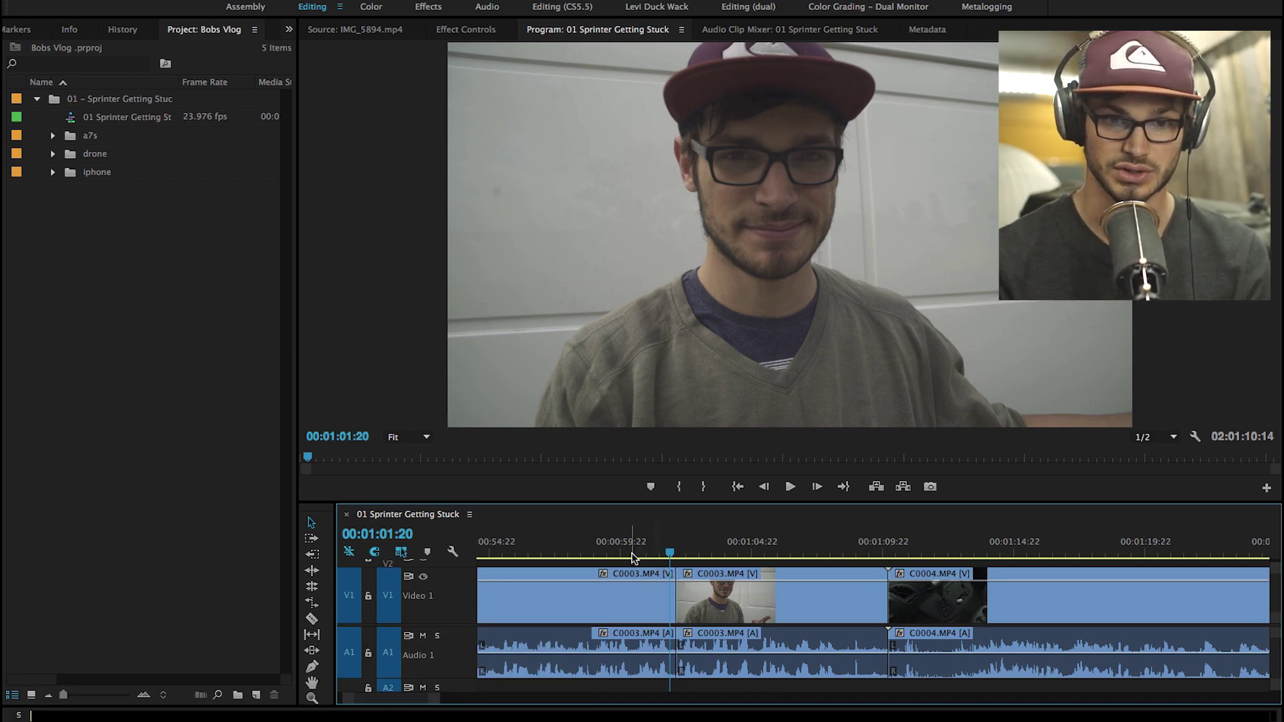
# - Play back around the new cut in C0003 to review the edit
pyautogui.press('space')
pyautogui.hotkey('ctrl', 'shift', 'v')
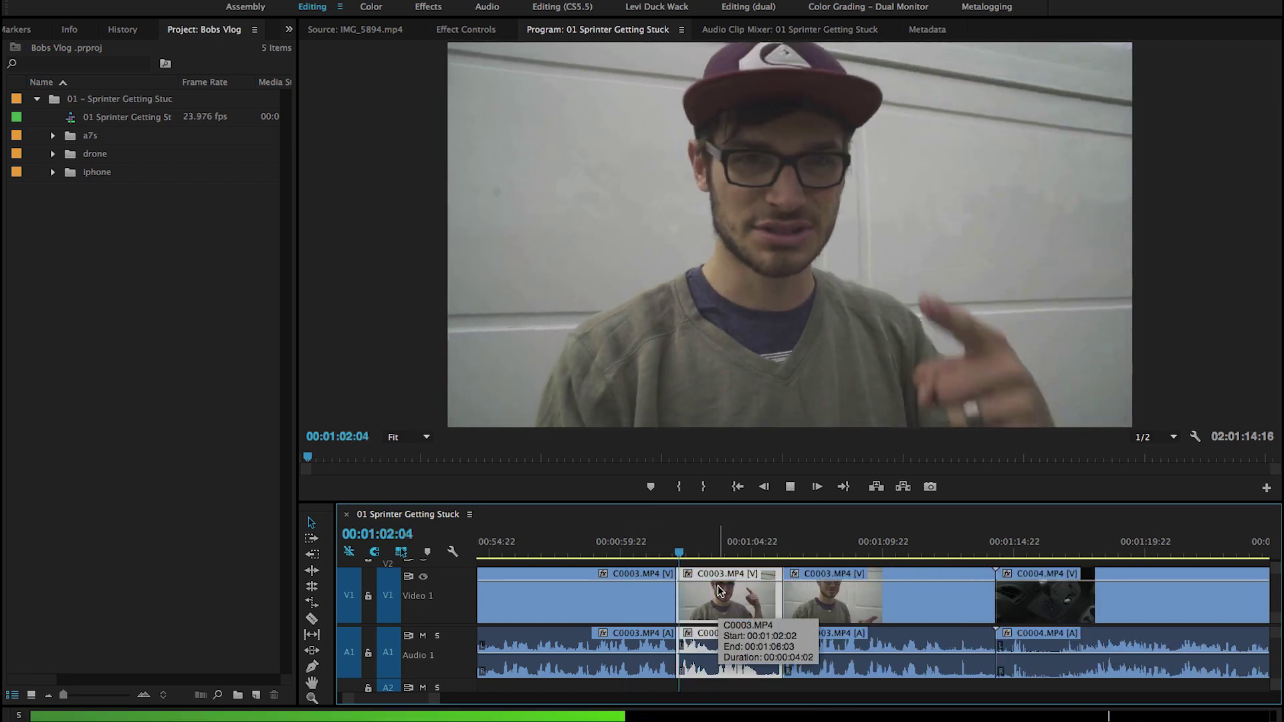
pyautogui.click(711, 540)
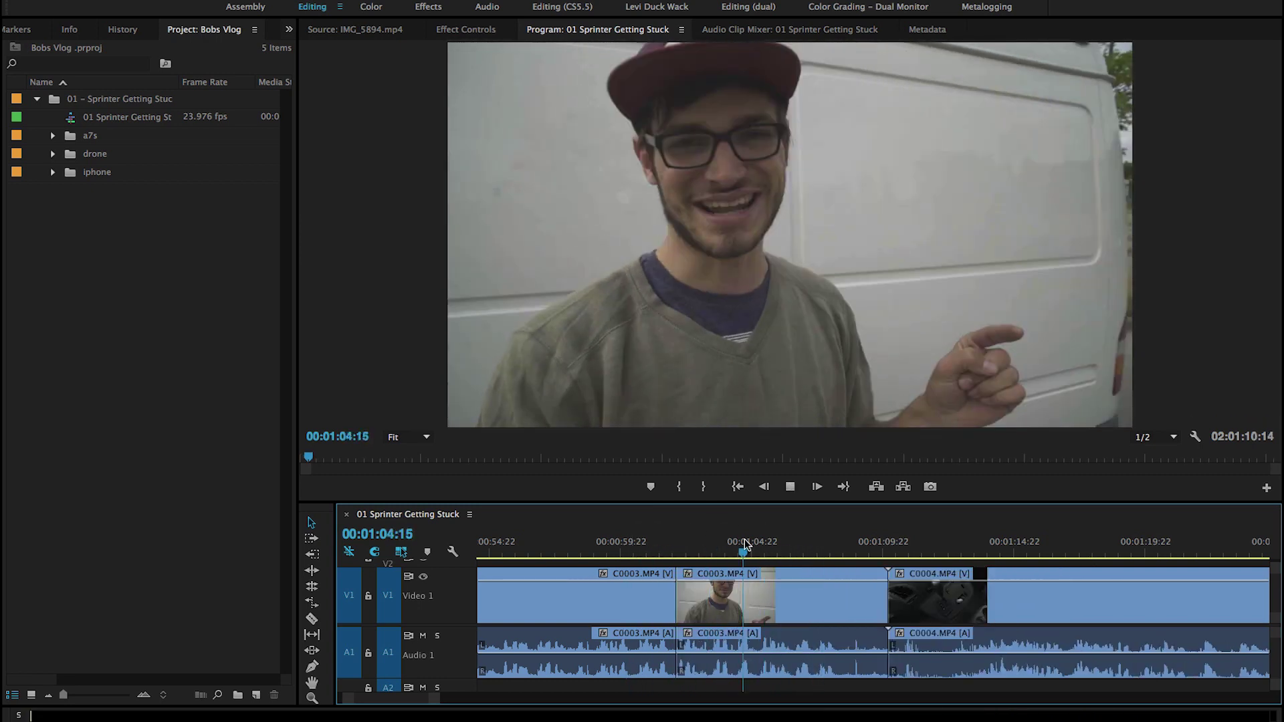